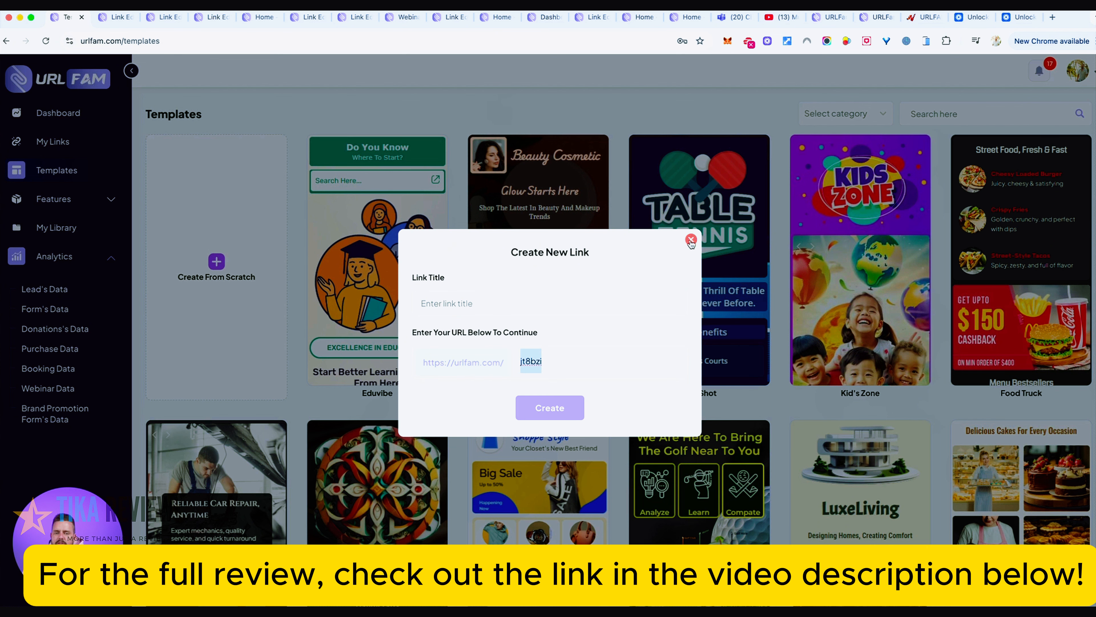
# - Dismiss the new-link form and add a Profile element to the Home page of the already open Test33 link
pyautogui.click(691, 239)
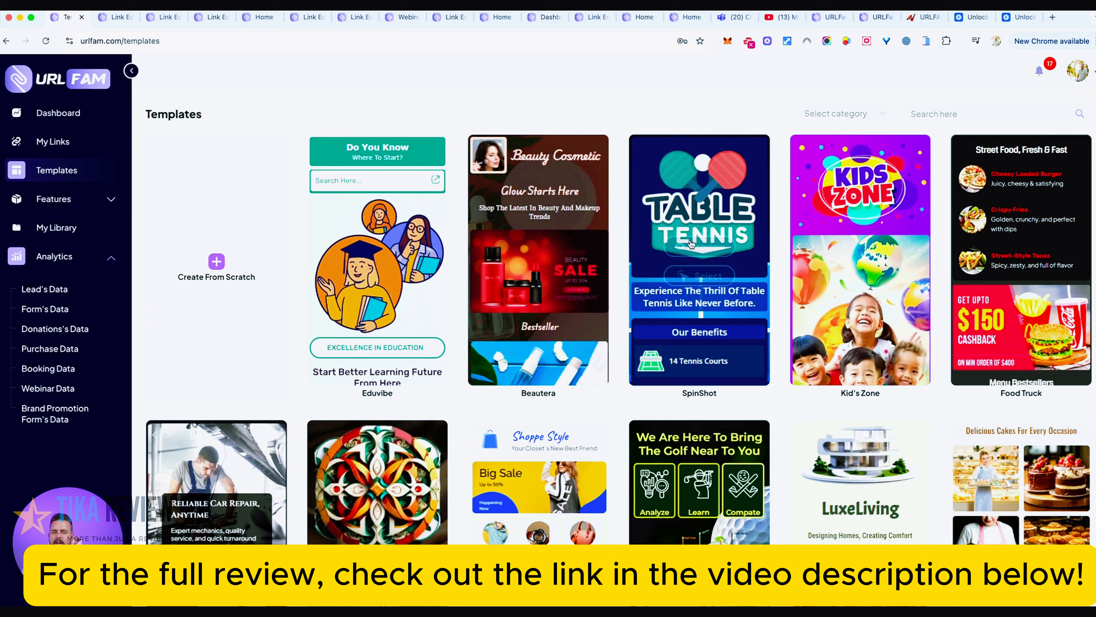
pyautogui.click(109, 20)
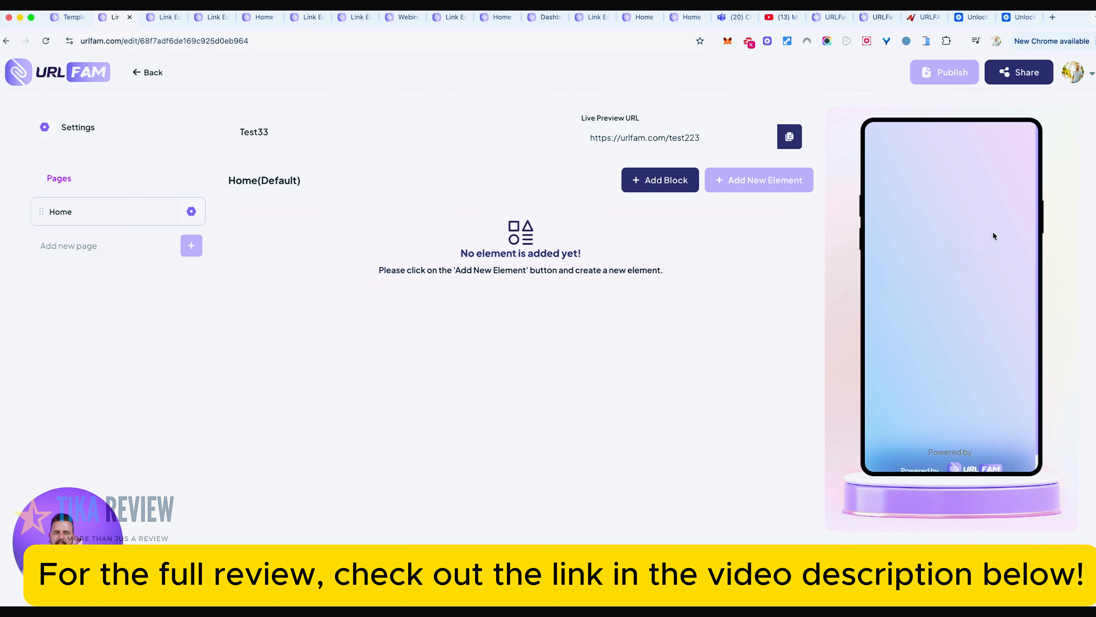
pyautogui.click(756, 179)
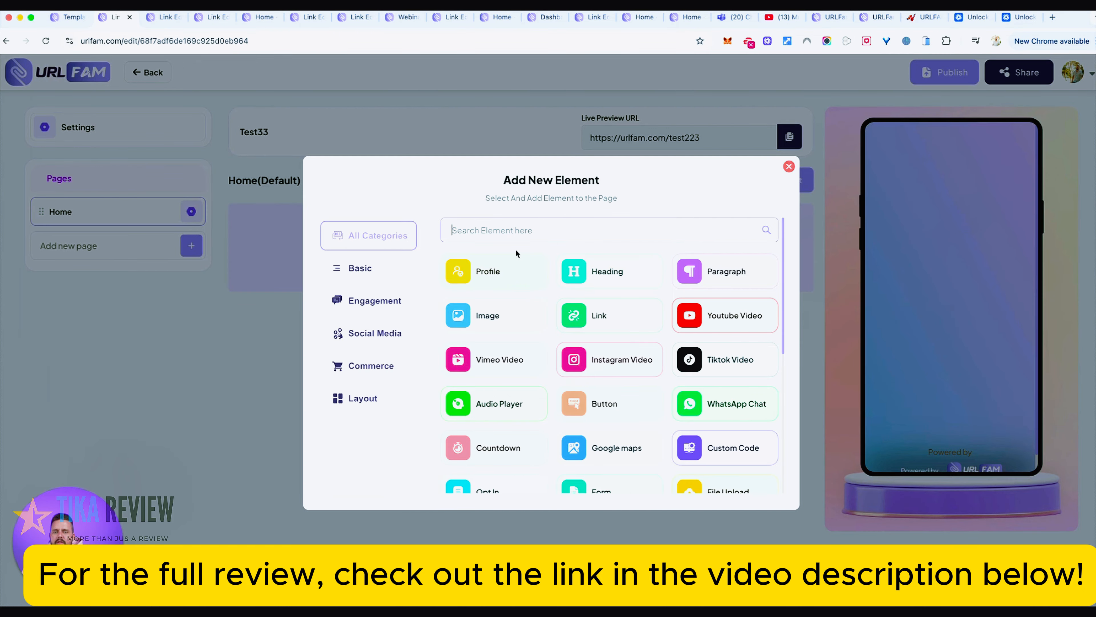
pyautogui.click(603, 275)
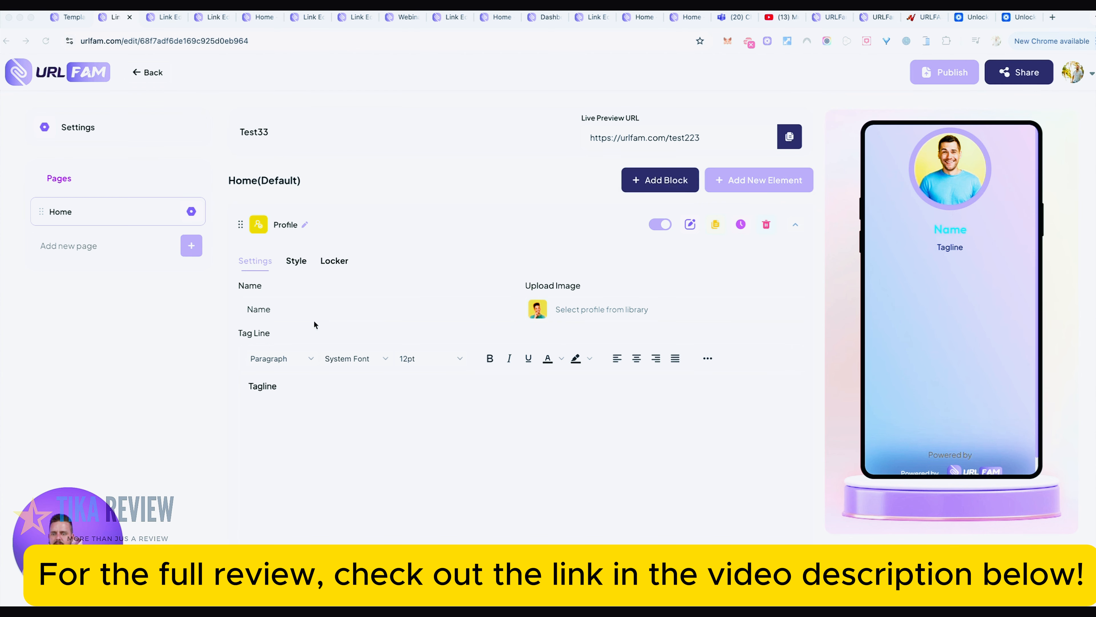
# - Replace the Profile element's default picture with the portrait photo of the bearded man from the library
pyautogui.click(577, 311)
pyautogui.click(549, 311)
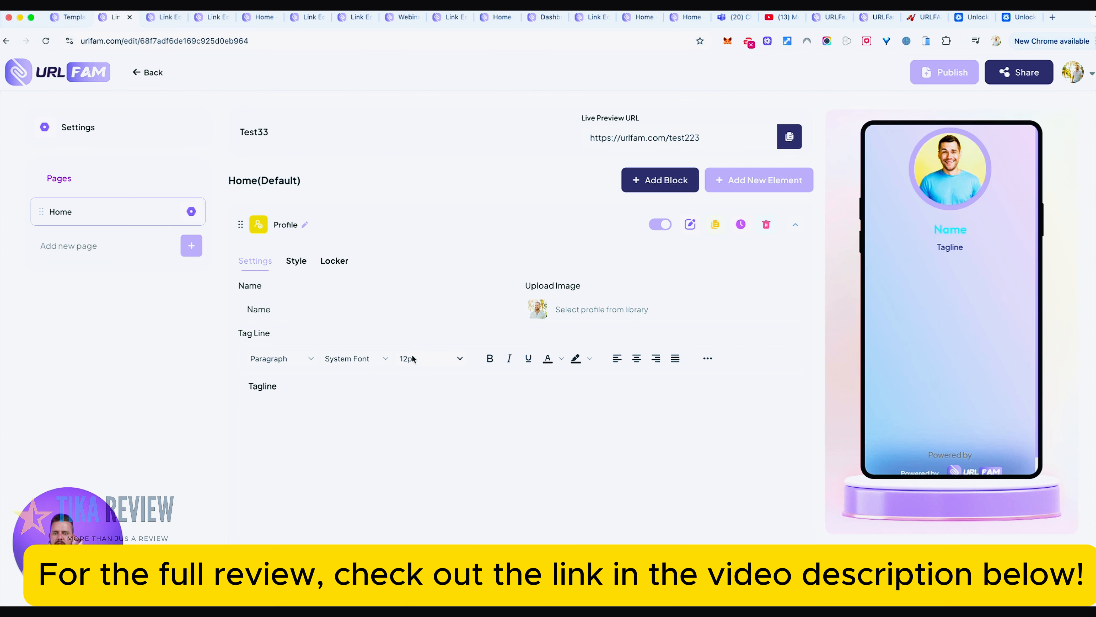
pyautogui.click(411, 361)
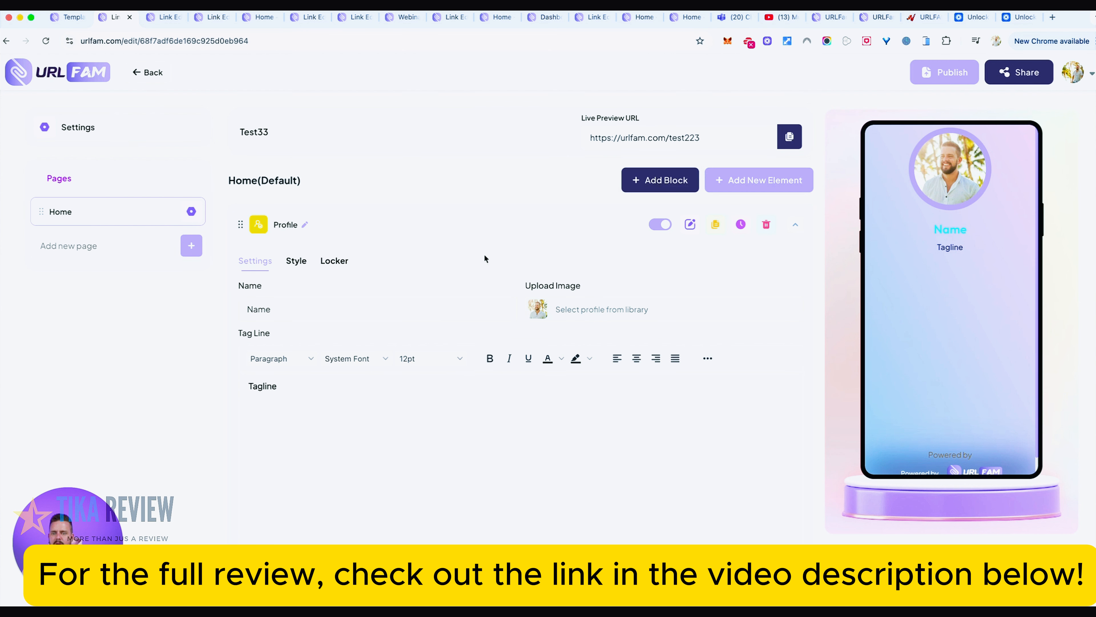
# - Enter the person's first name in the Profile element and change its tagline to "welcome!"
pyautogui.click(314, 311)
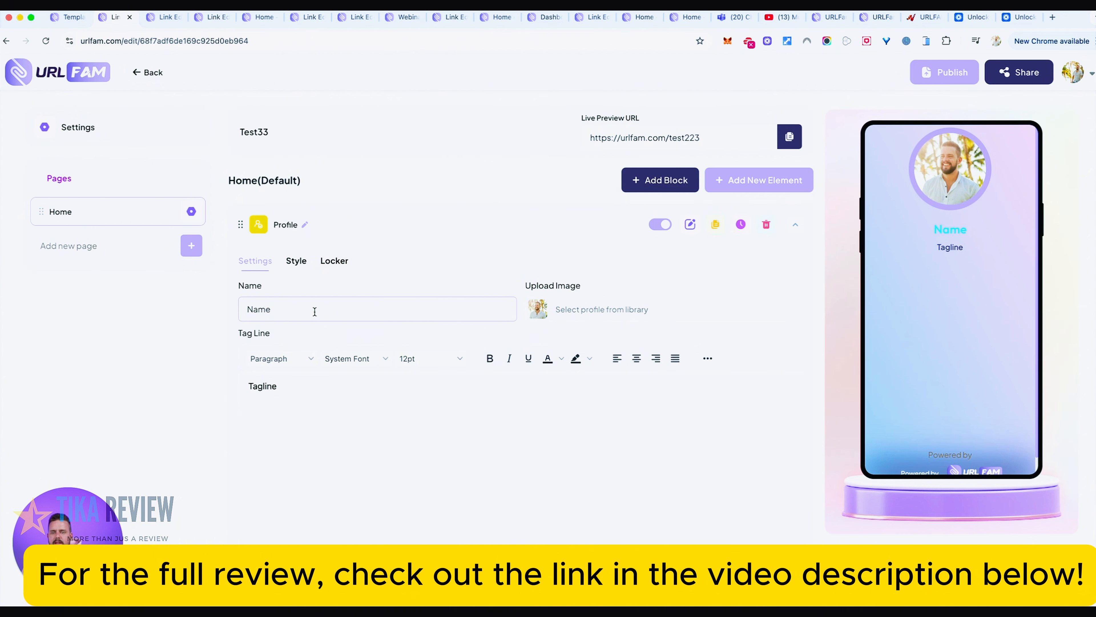
pyautogui.press('super+a')
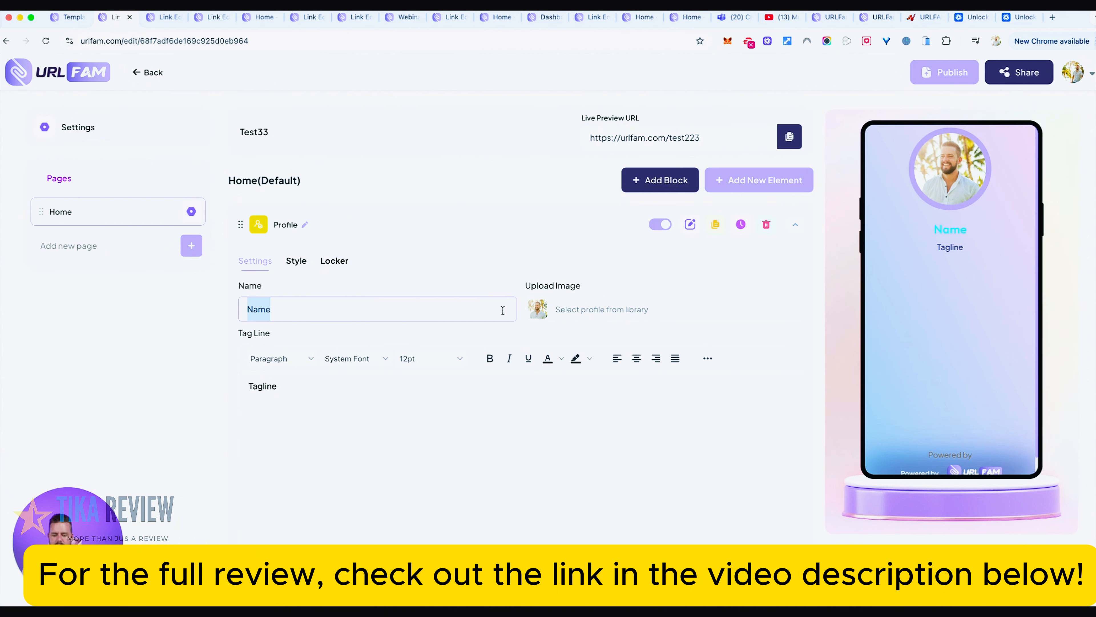
pyautogui.write('Luke')
pyautogui.press('Tab')
pyautogui.write('M')
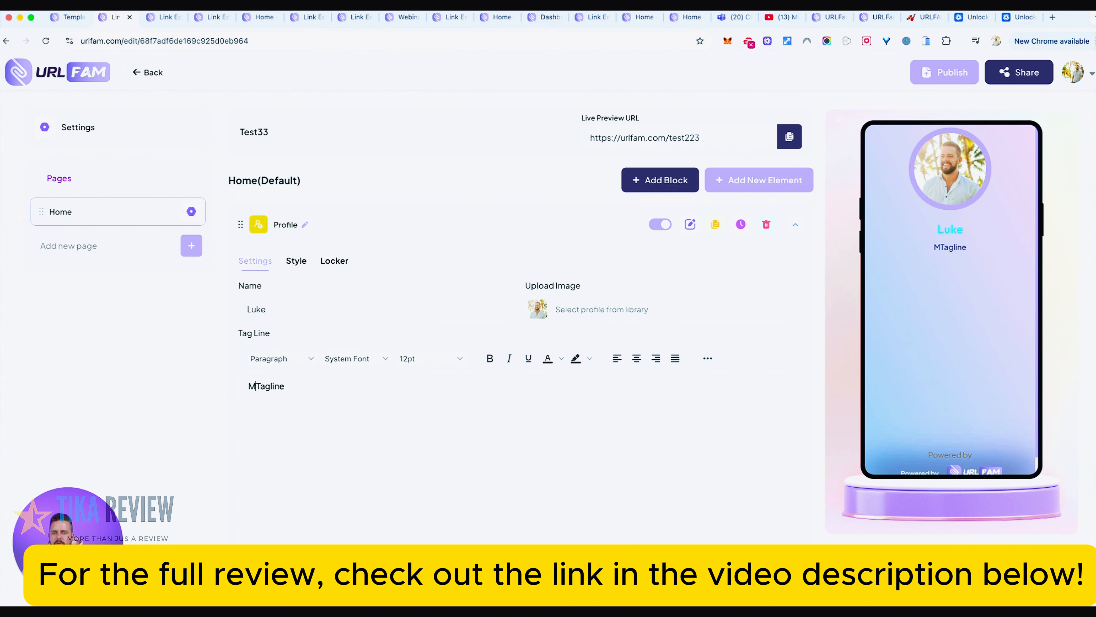
pyautogui.press('BackSpace')
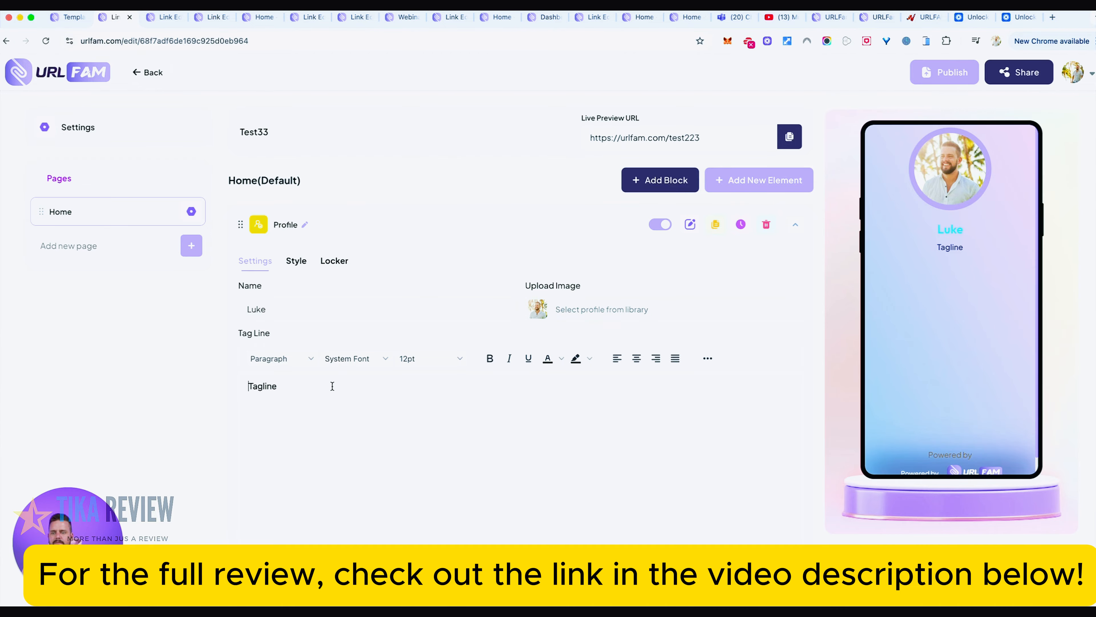
pyautogui.moveTo(332, 386); pyautogui.dragTo(249, 384)
pyautogui.write('welcome!')
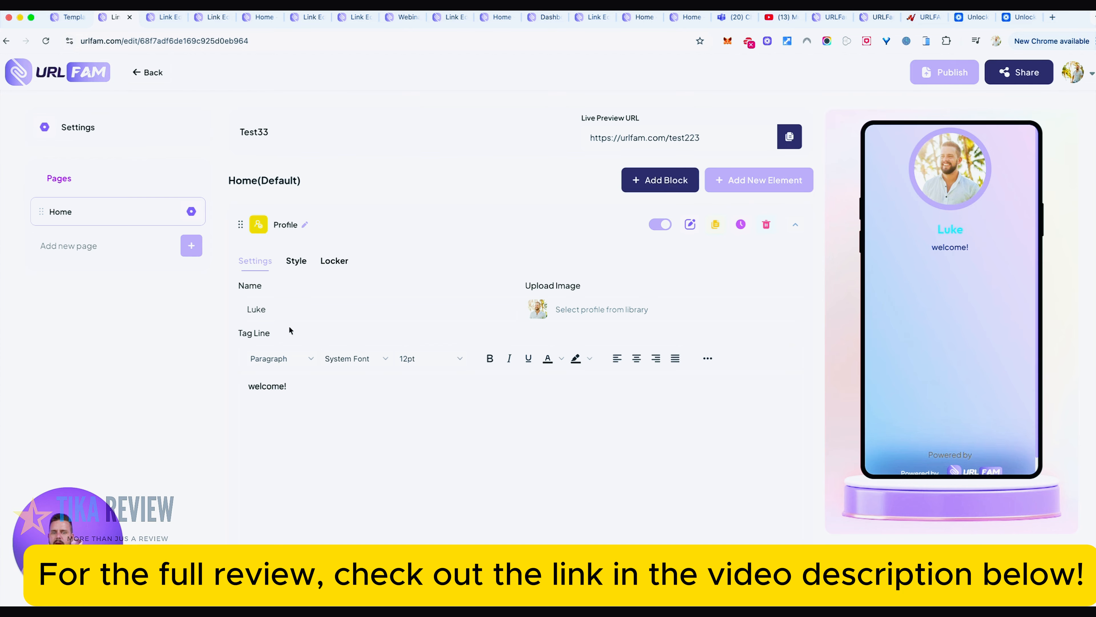
# - Look through the available element types and add a Heading element to the Home page
pyautogui.click(762, 182)
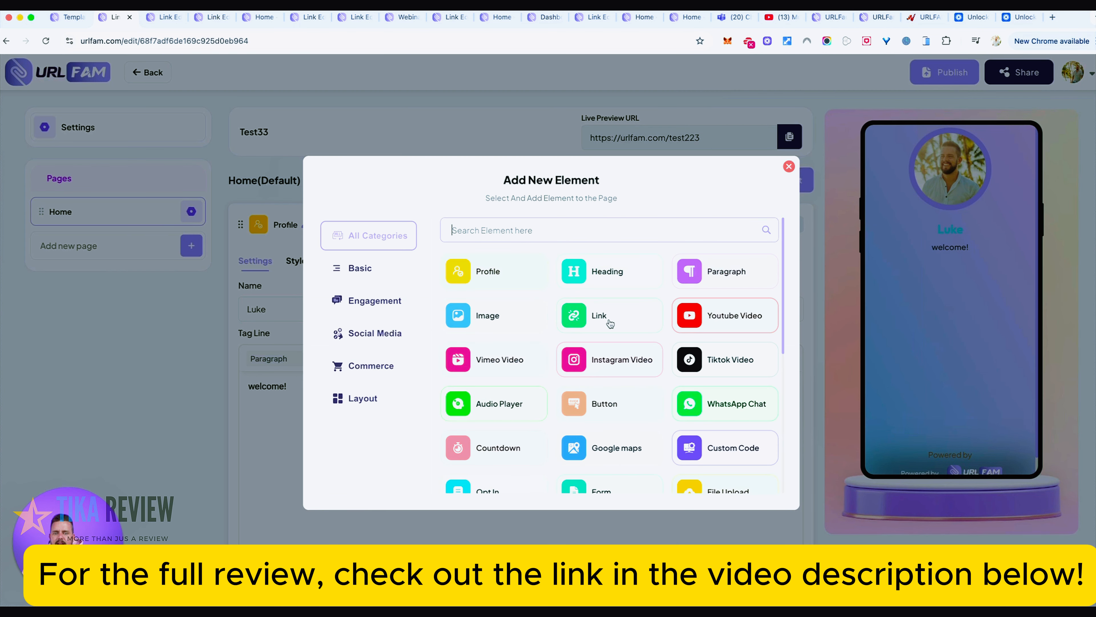
pyautogui.scroll(-4, 621, 327)
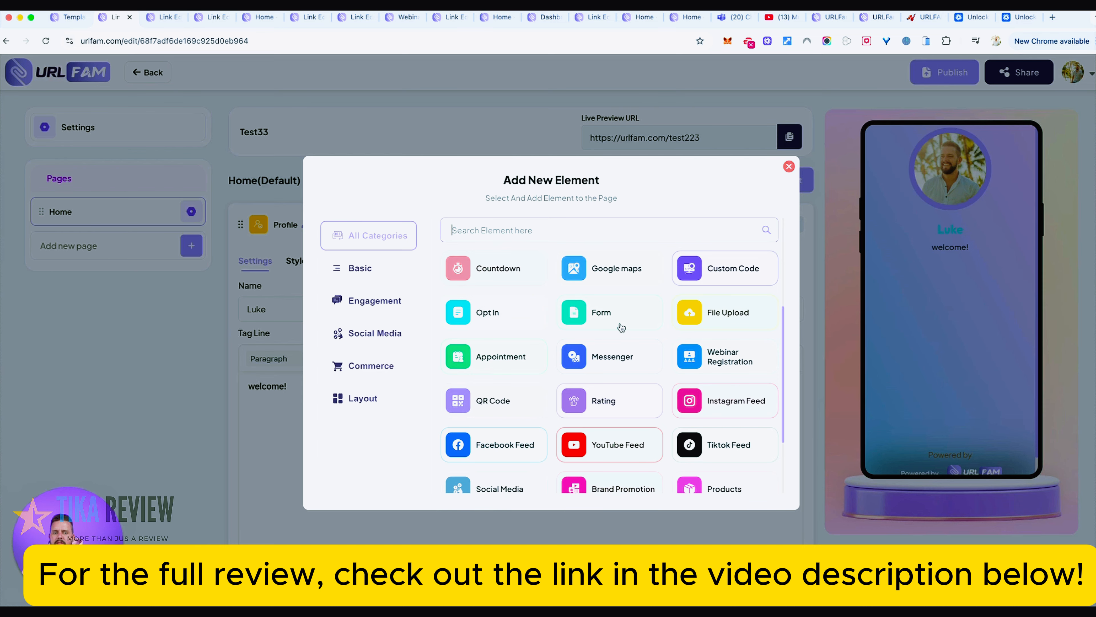
pyautogui.scroll(-2, 622, 328)
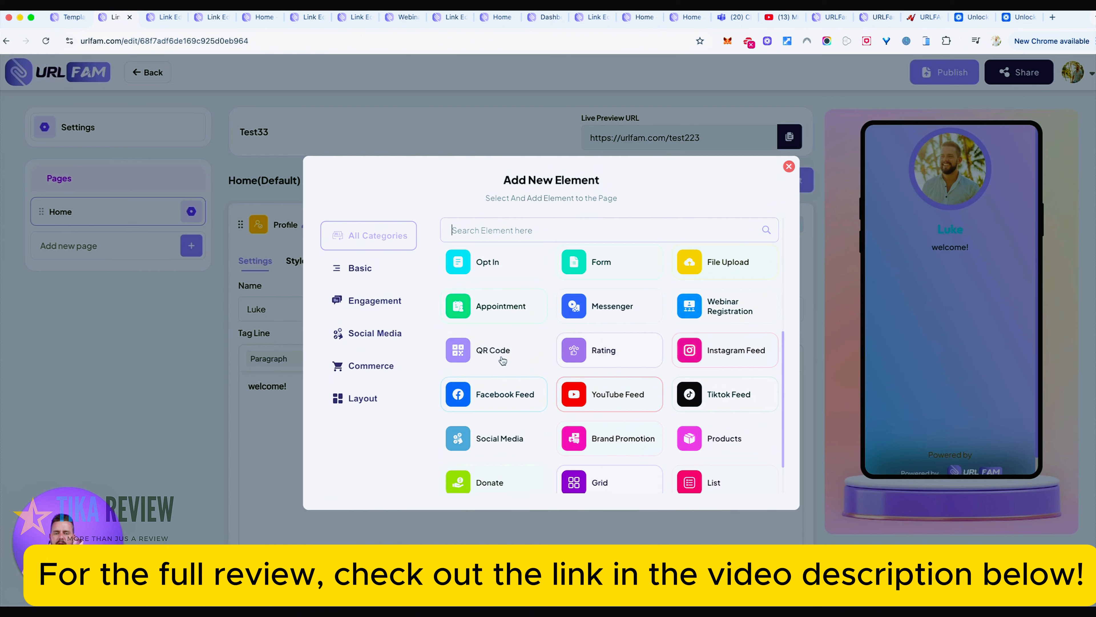
pyautogui.scroll(-1, 634, 388)
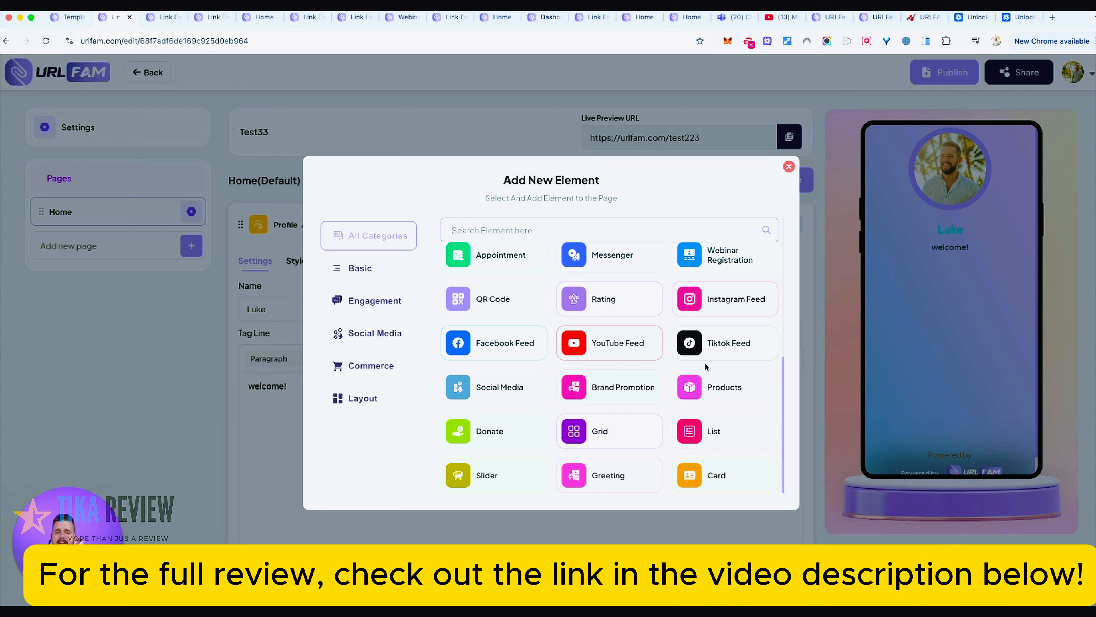
pyautogui.scroll(6, 706, 366)
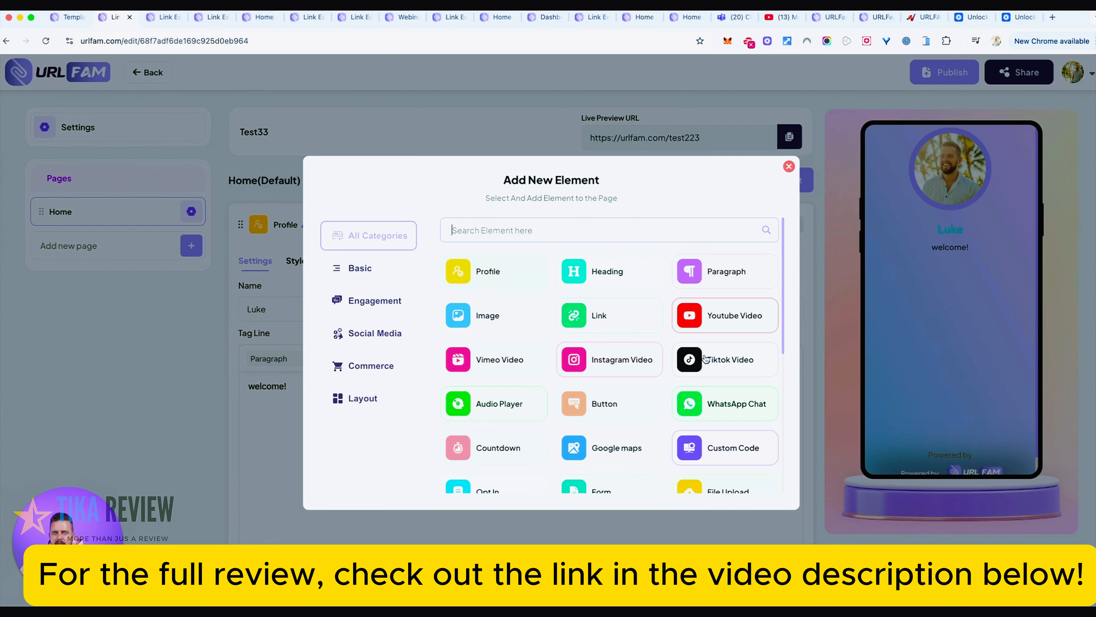
pyautogui.click(606, 276)
# - Add a Paragraph element below the heading on the Home page
pyautogui.scroll(3, 510, 415)
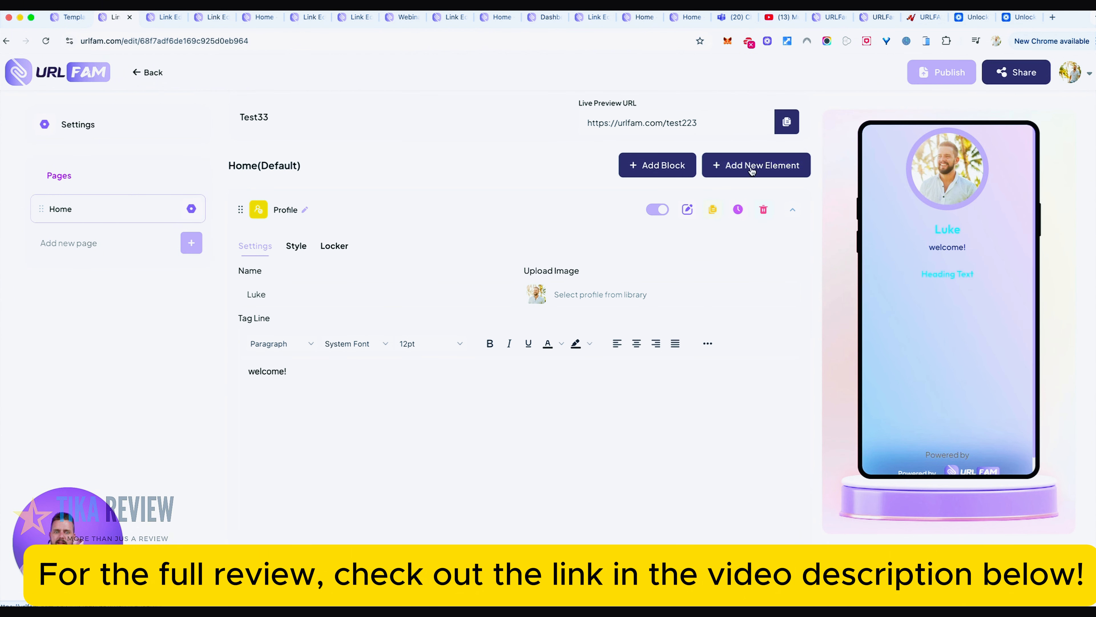
pyautogui.click(753, 172)
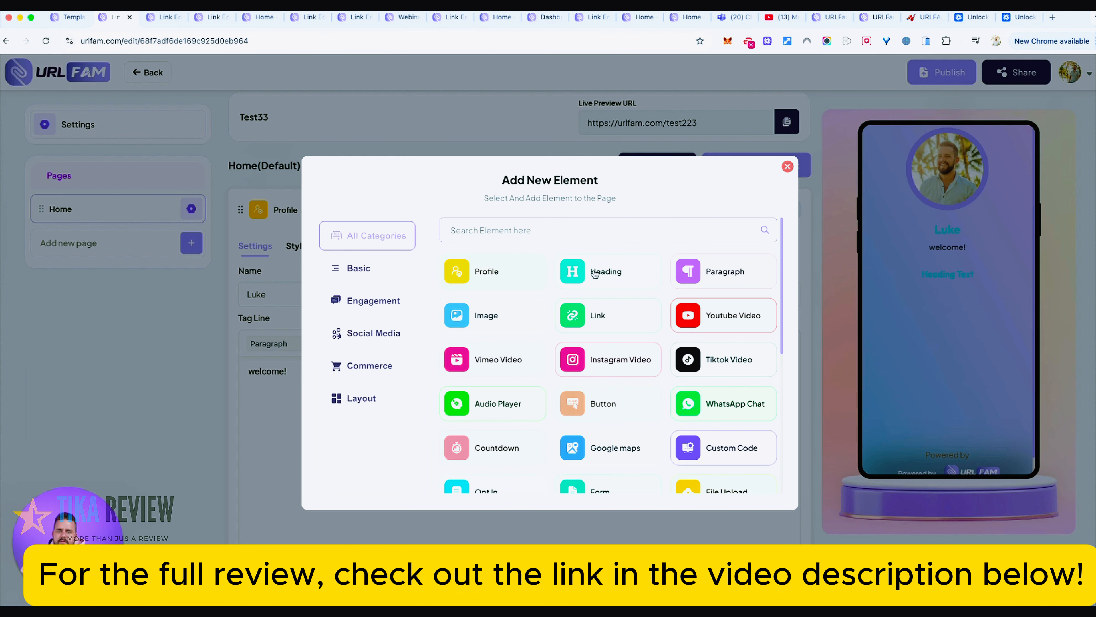
pyautogui.click(720, 273)
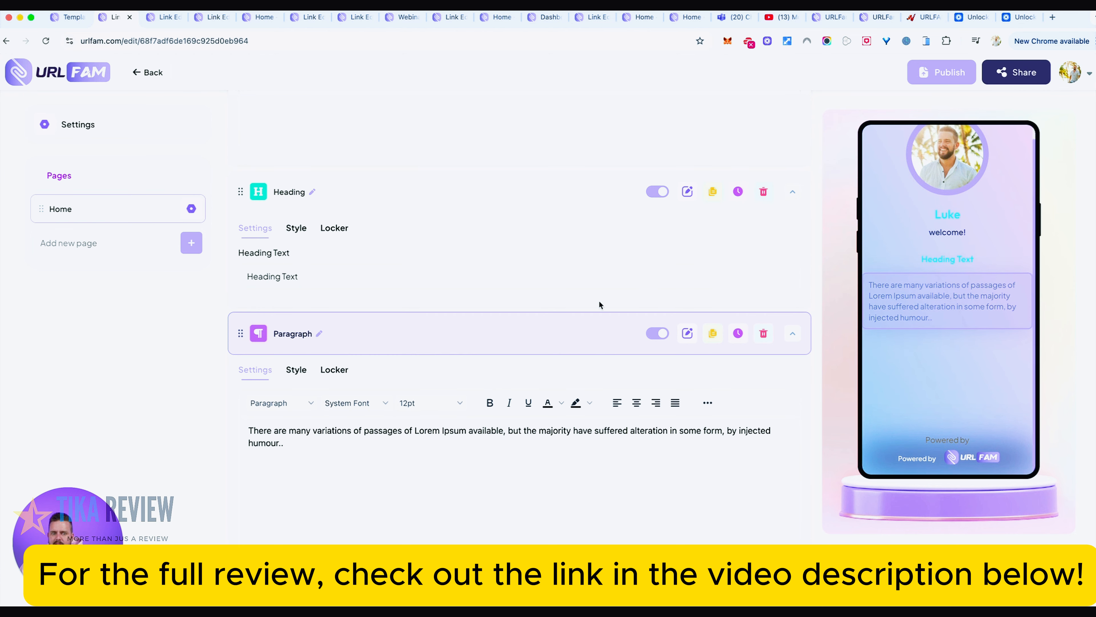
pyautogui.scroll(-1, 581, 309)
# - Add a Youtube Video element below the paragraph on the Home page
pyautogui.scroll(8, 562, 311)
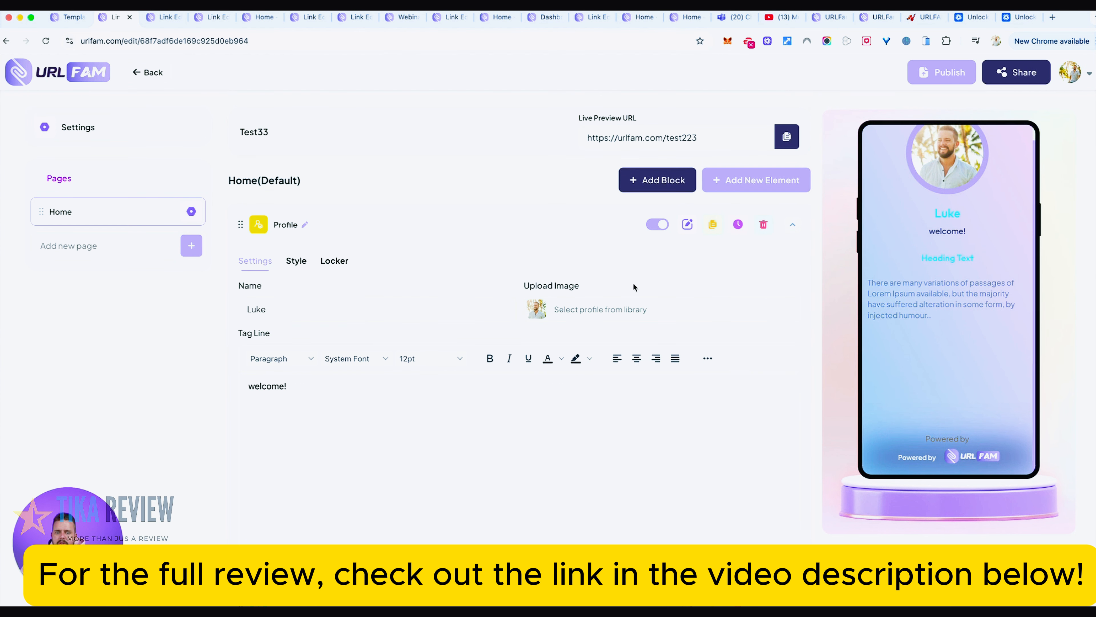
pyautogui.click(748, 183)
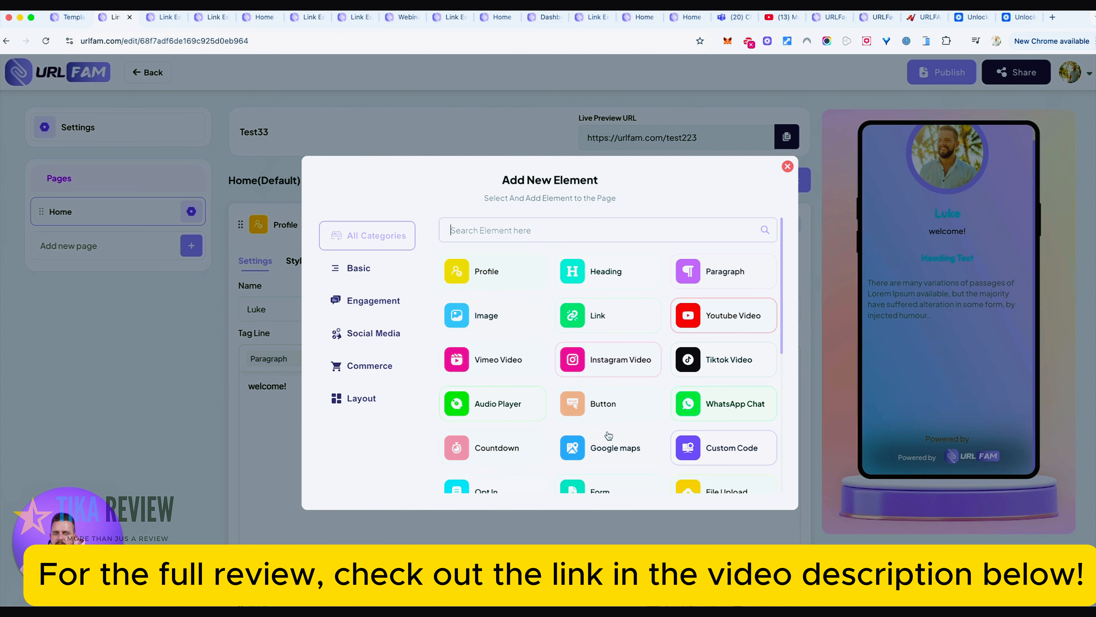
pyautogui.scroll(-2, 611, 434)
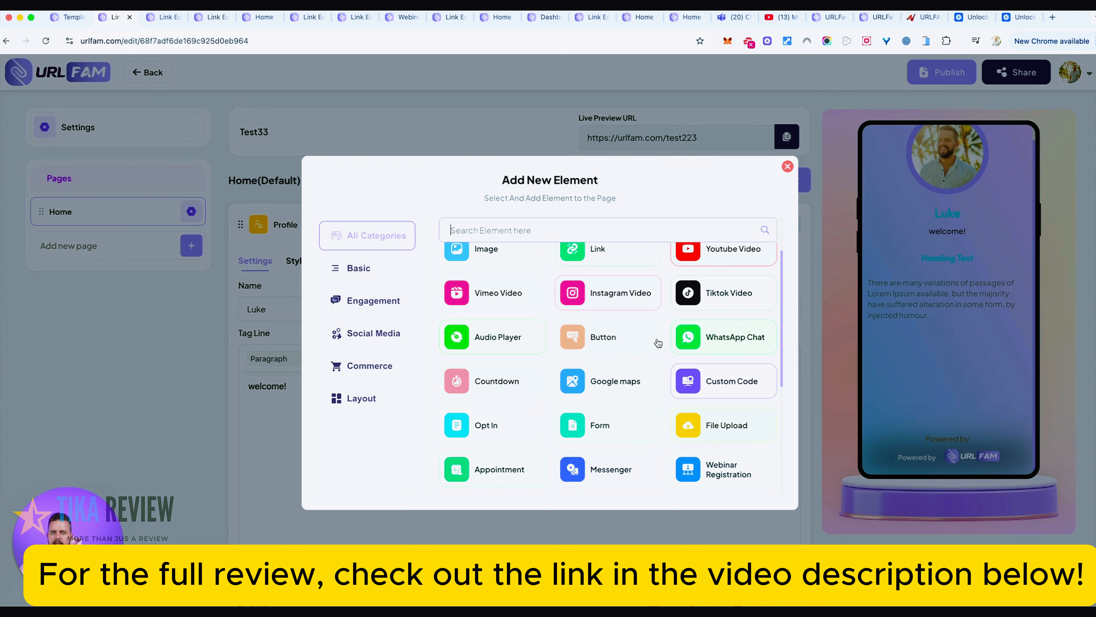
pyautogui.click(714, 258)
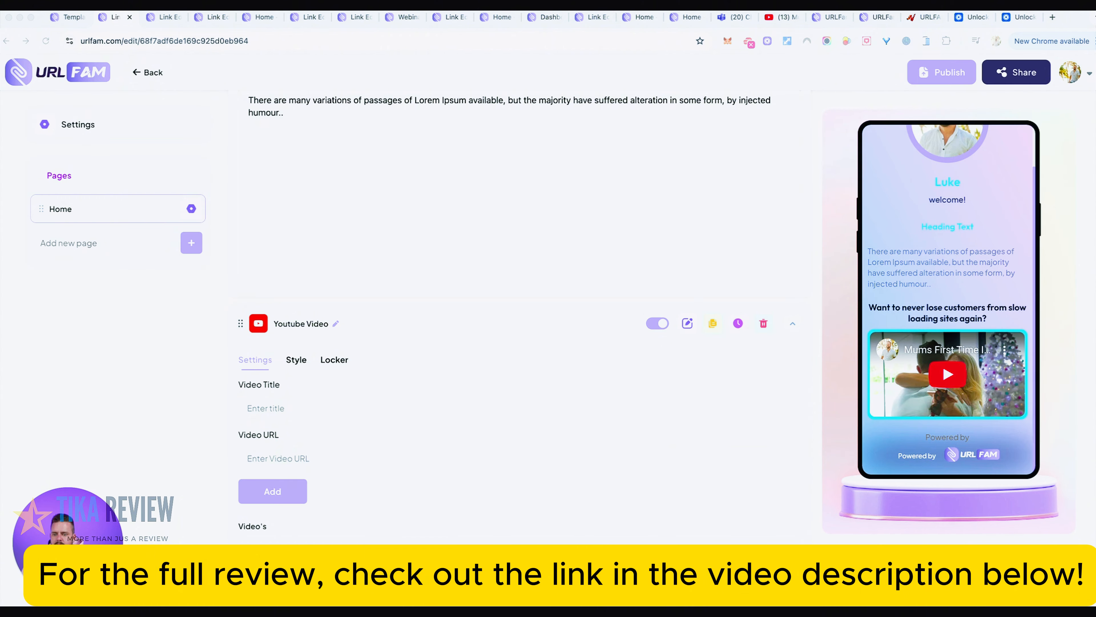
pyautogui.click(471, 545)
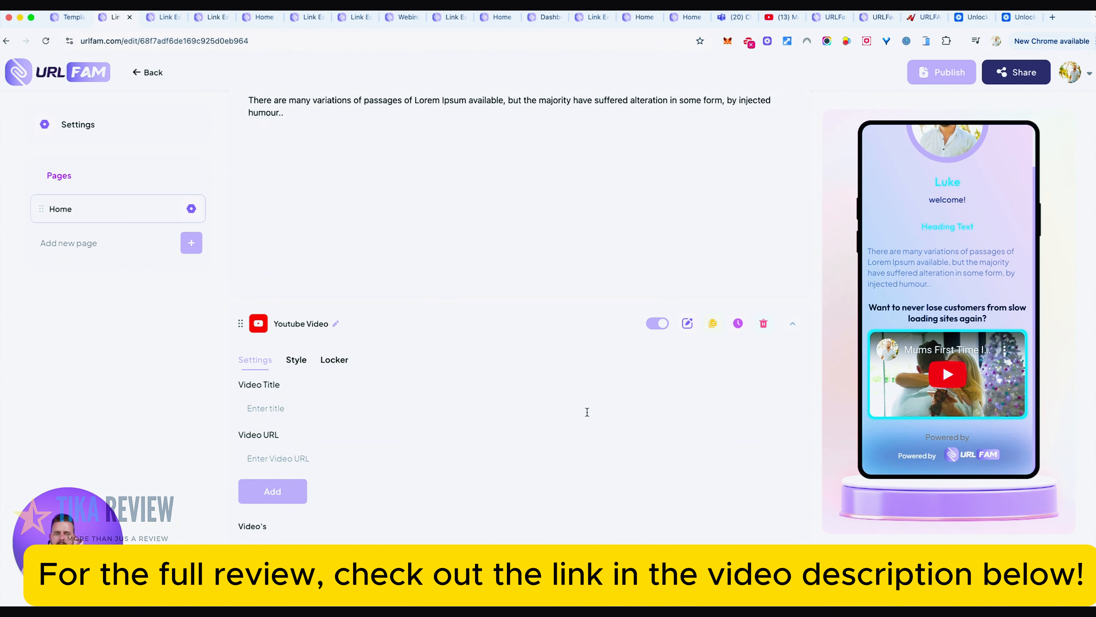
# - Search the element types for "fil" and add a File Upload element below the Youtube video
pyautogui.scroll(10, 692, 276)
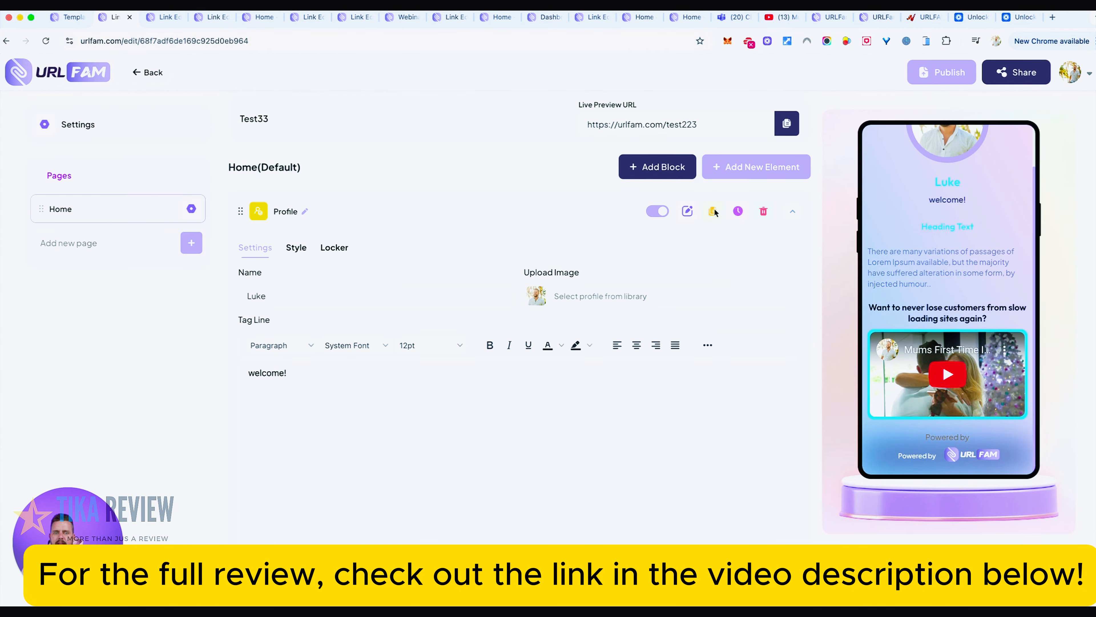
pyautogui.click(770, 170)
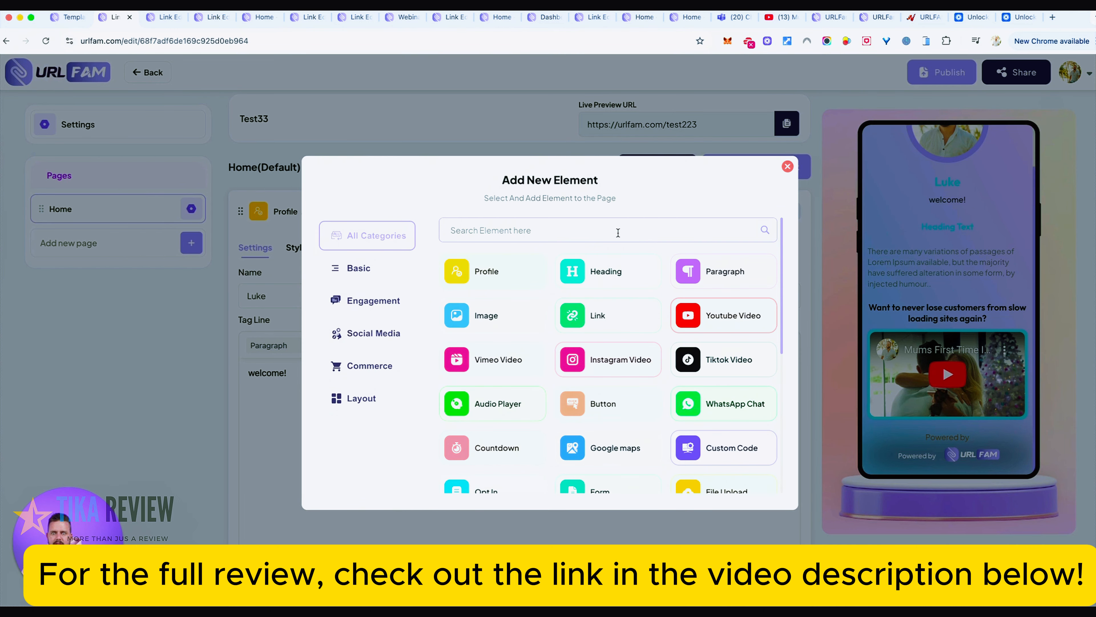
pyautogui.click(609, 237)
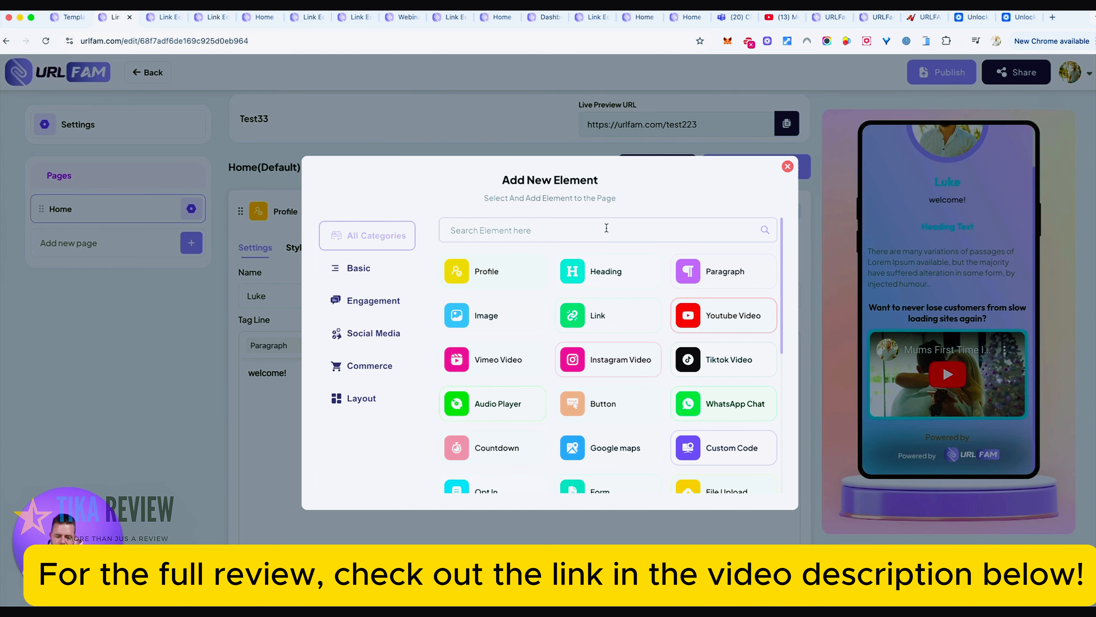
pyautogui.write('fil')
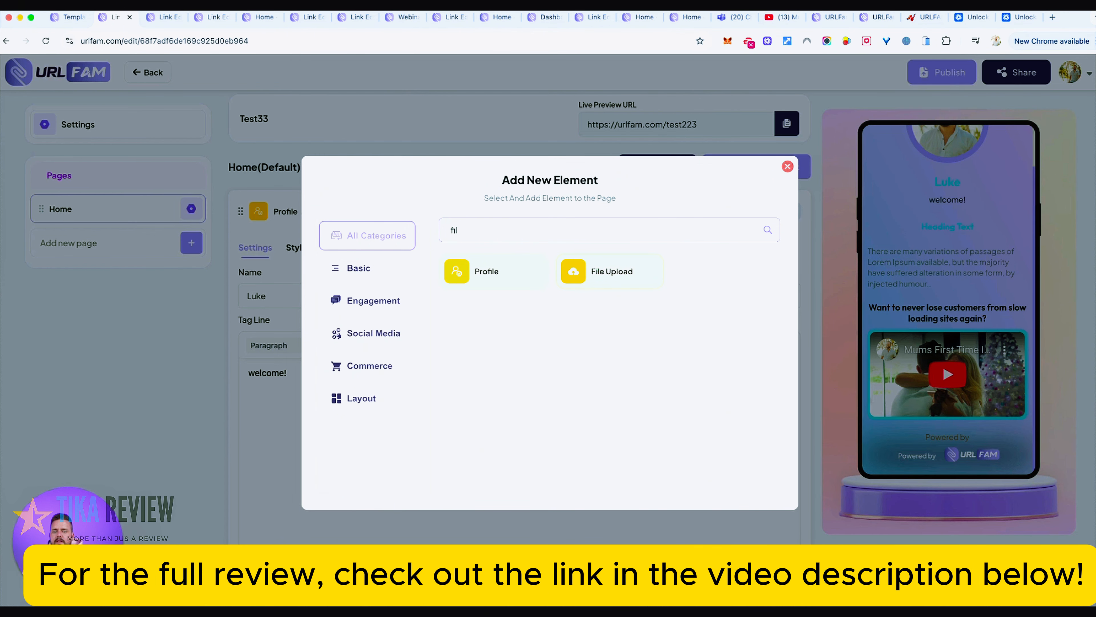
pyautogui.click(589, 271)
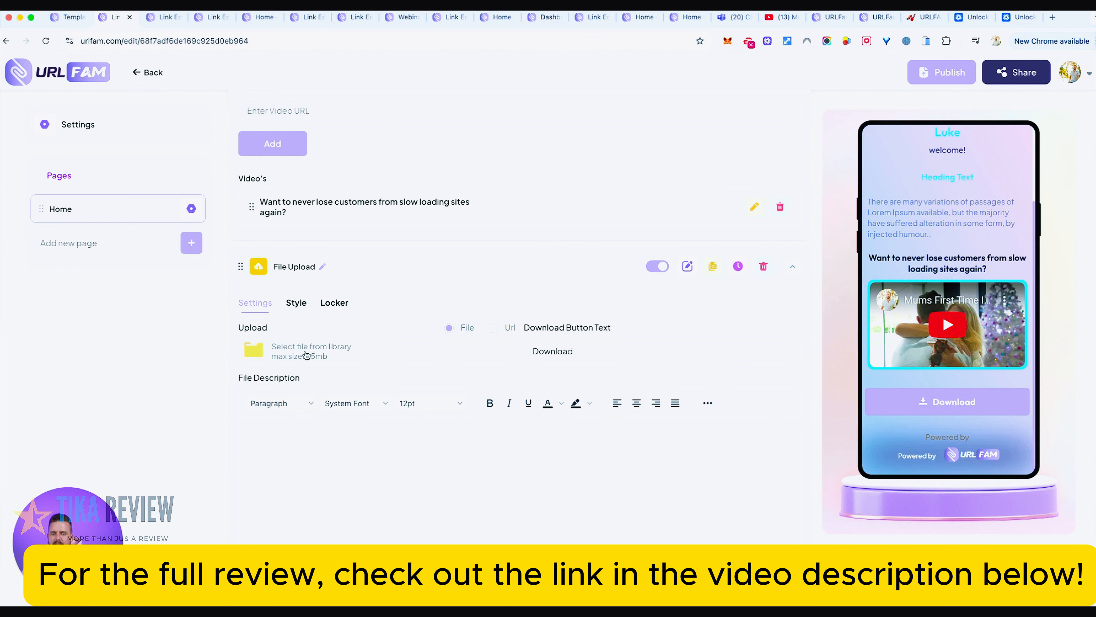
# - Extend the File Upload element's download button text to "Download top 10 tips HERE"
pyautogui.click(616, 354)
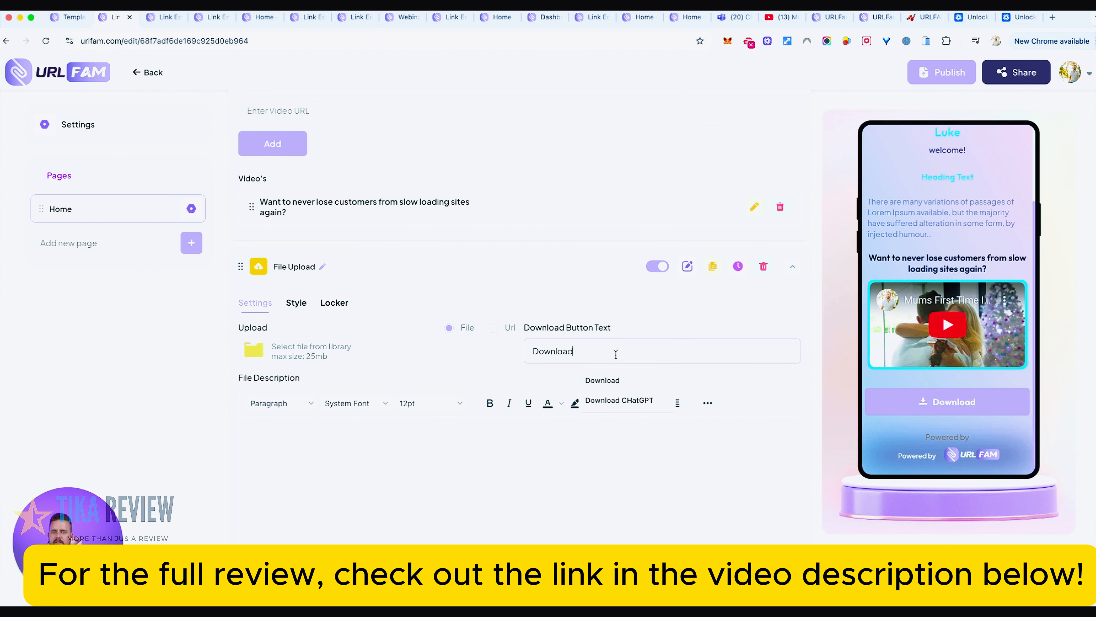
pyautogui.write('top 10 tips')
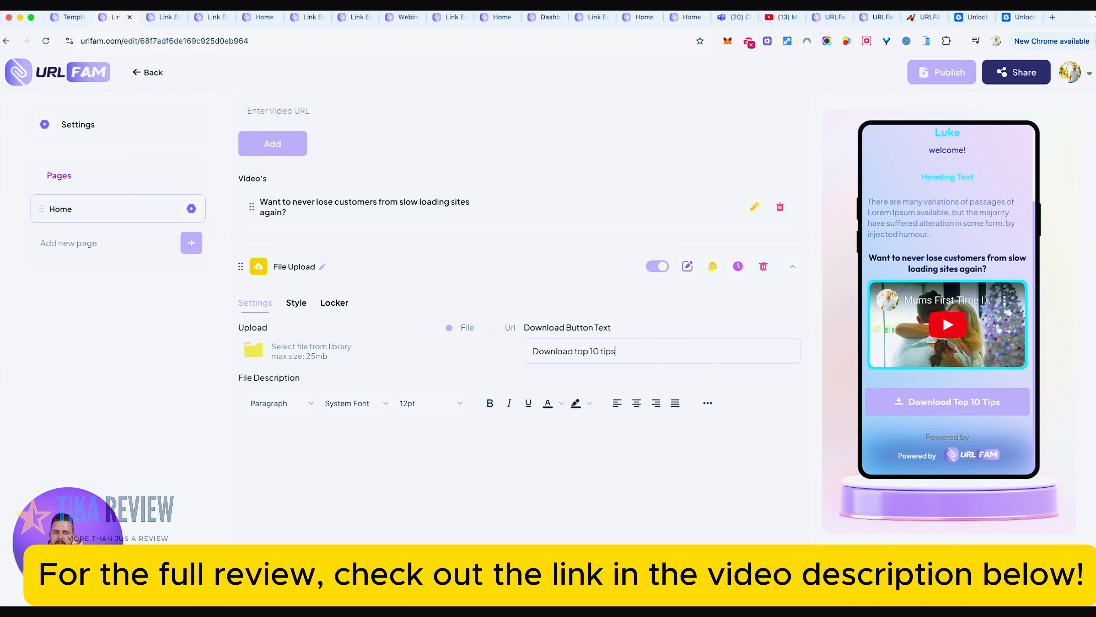
pyautogui.write(' HERE')
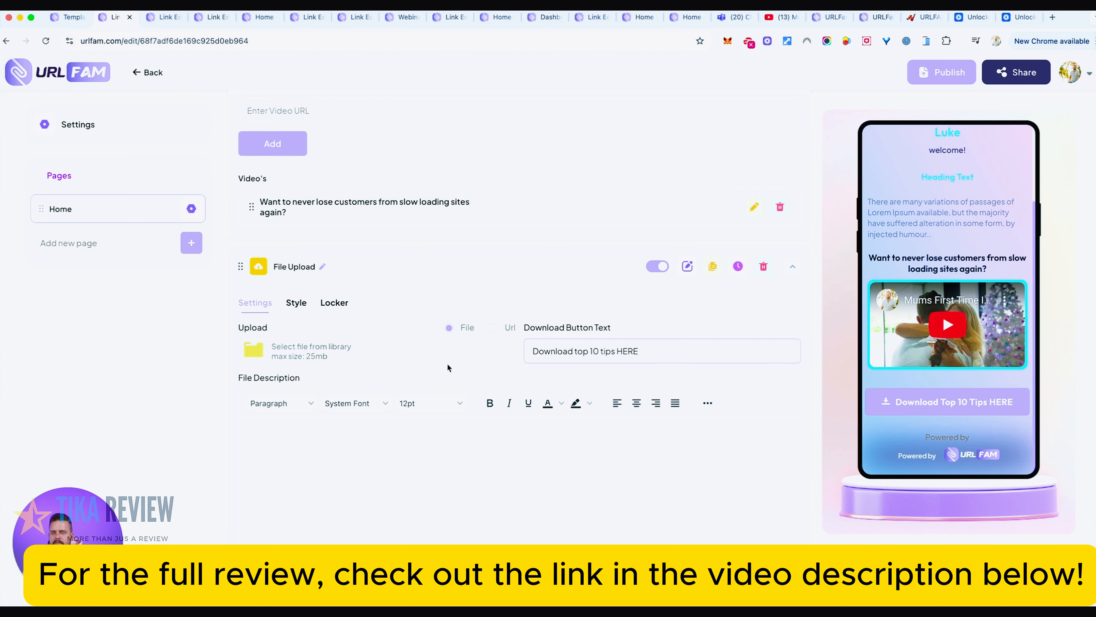
# - Enter "This is your chance to get my FREE 10 simple steps to makign your website faster" as the File Upload element's description
pyautogui.click(419, 422)
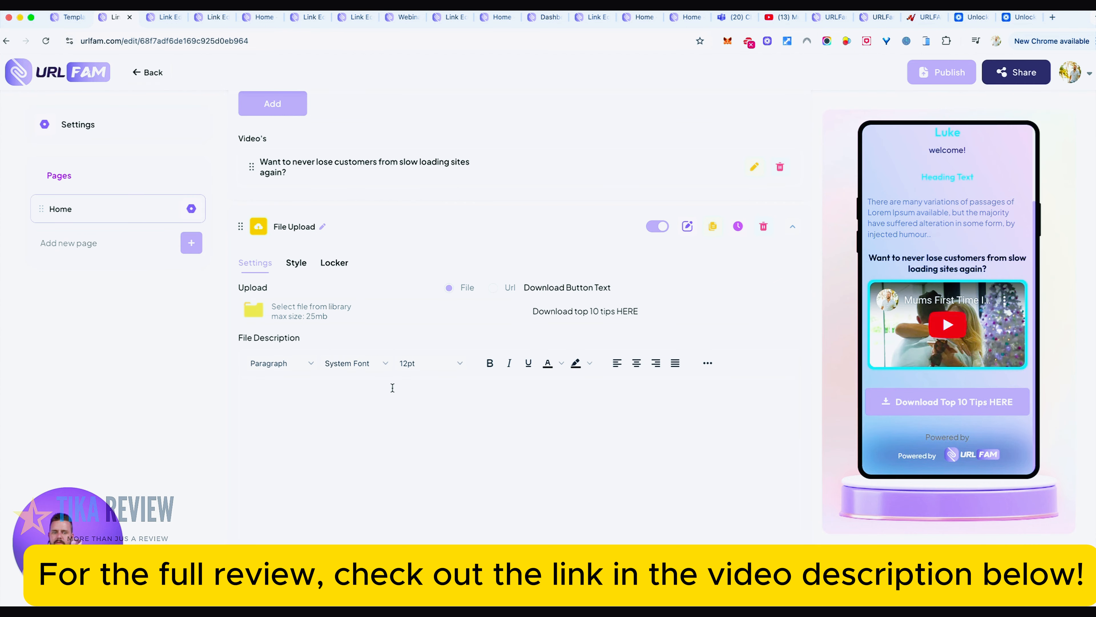
pyautogui.write('This is the')
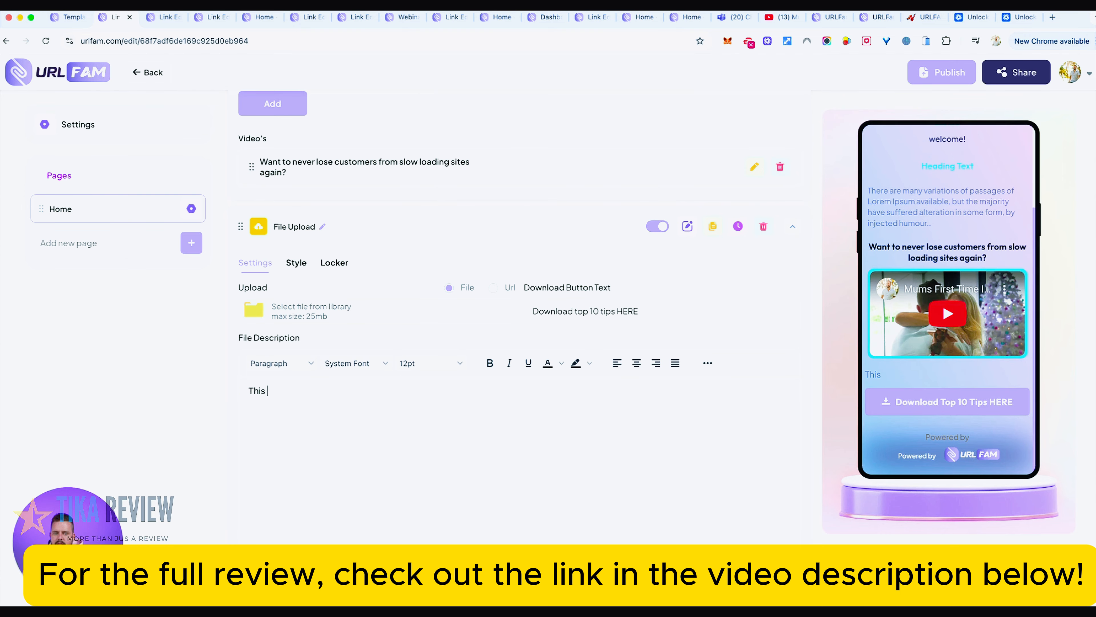
pyautogui.press('BackSpace')
pyautogui.press('BackSpace')
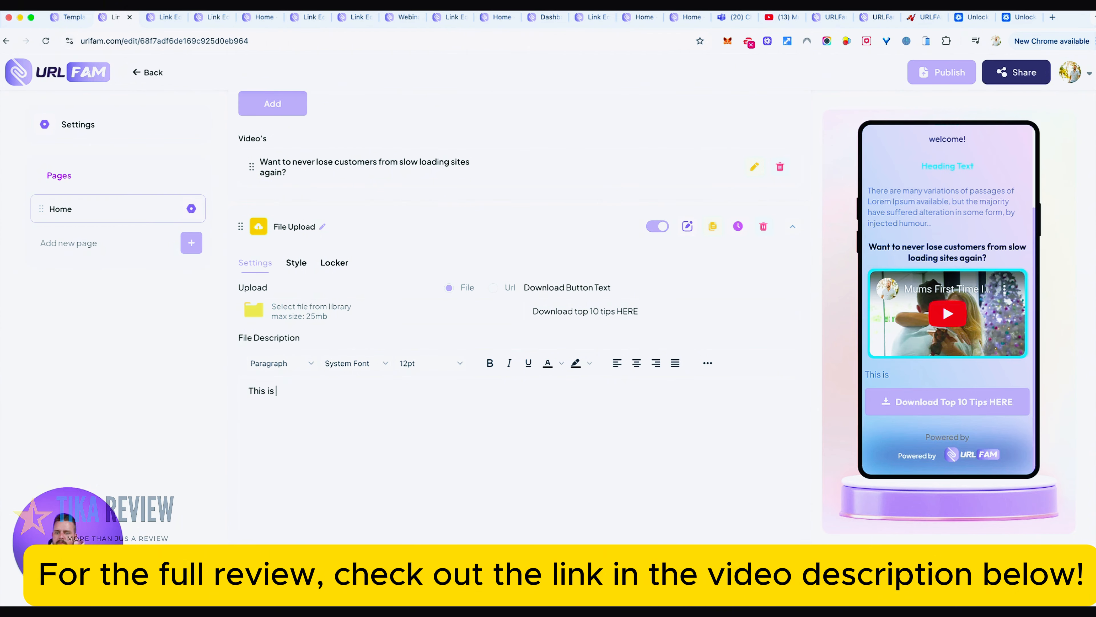
pyautogui.write('o')
pyautogui.press('BackSpace')
pyautogui.write('your ch')
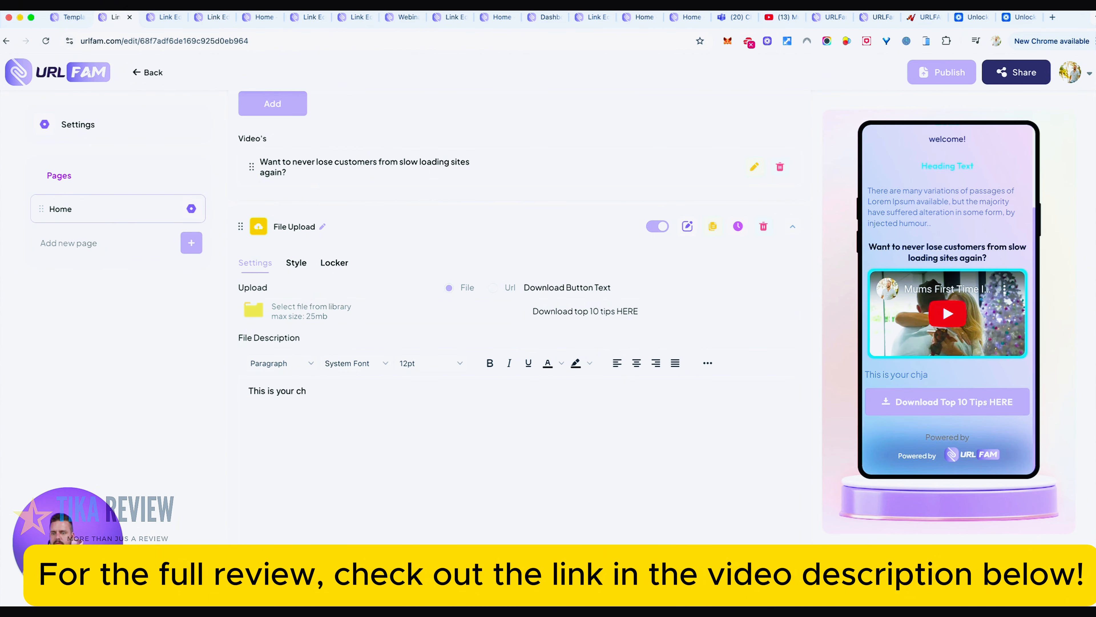
pyautogui.write('ance to get my')
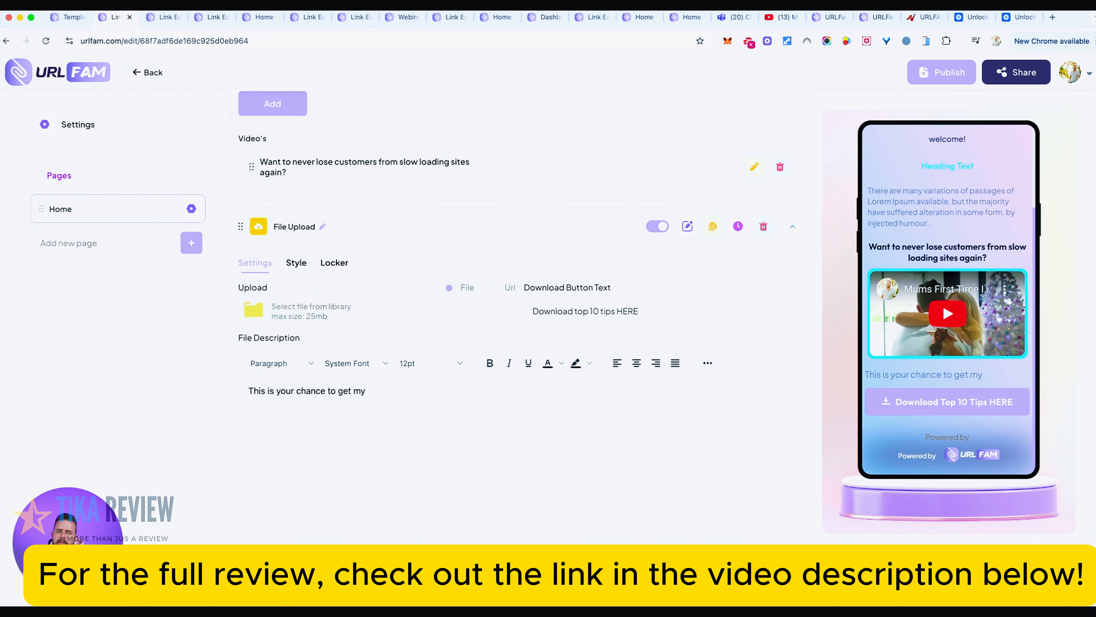
pyautogui.write(' FREE ')
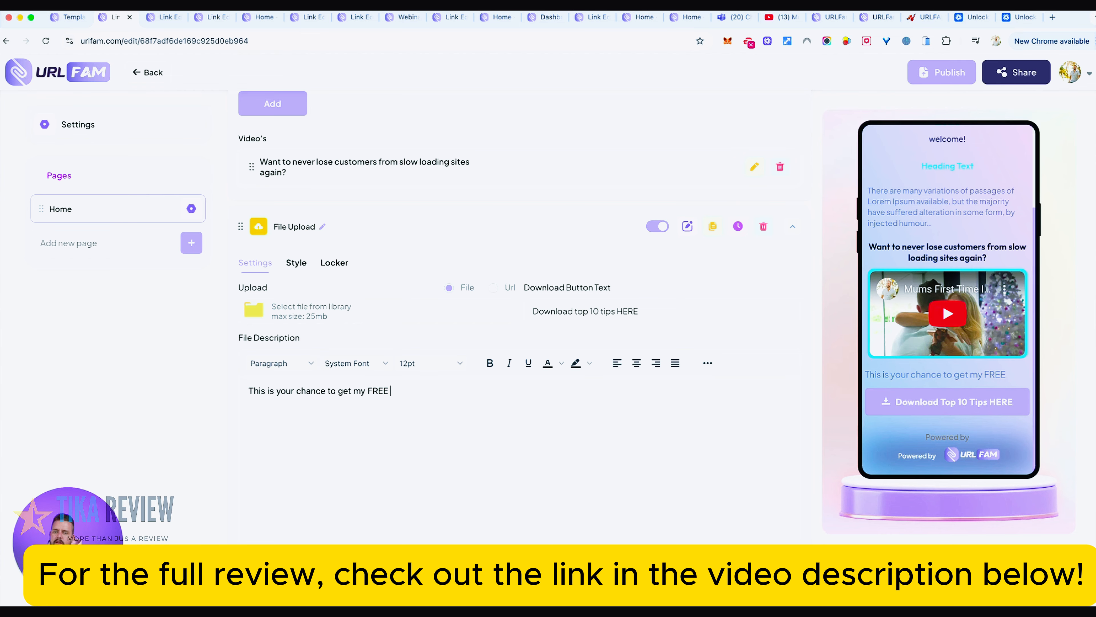
pyautogui.write('10 ')
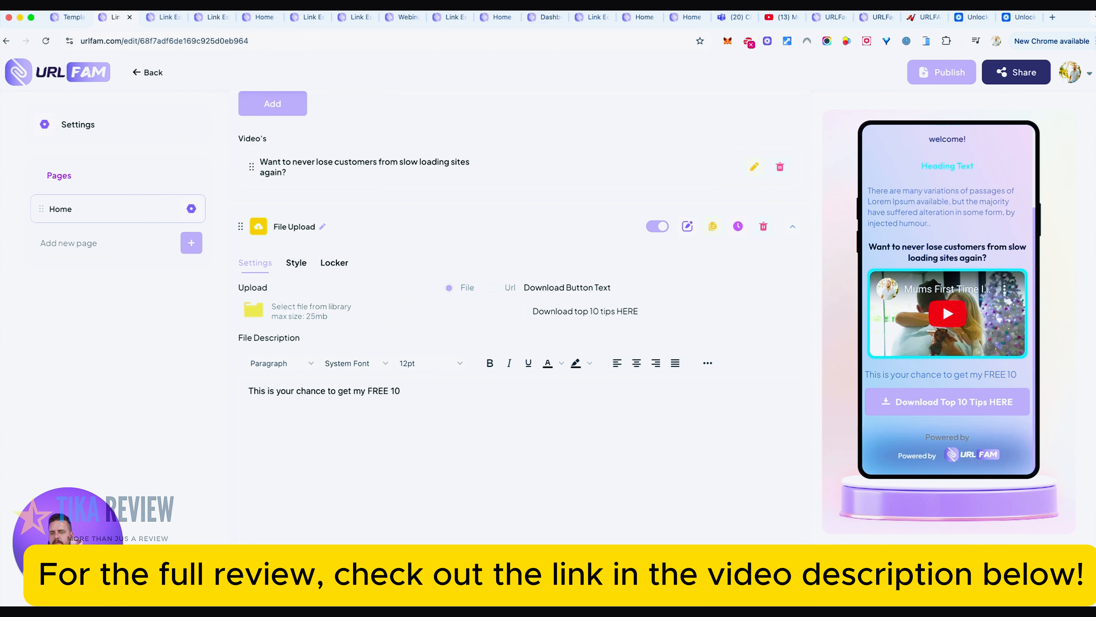
pyautogui.write('simple steps to maki')
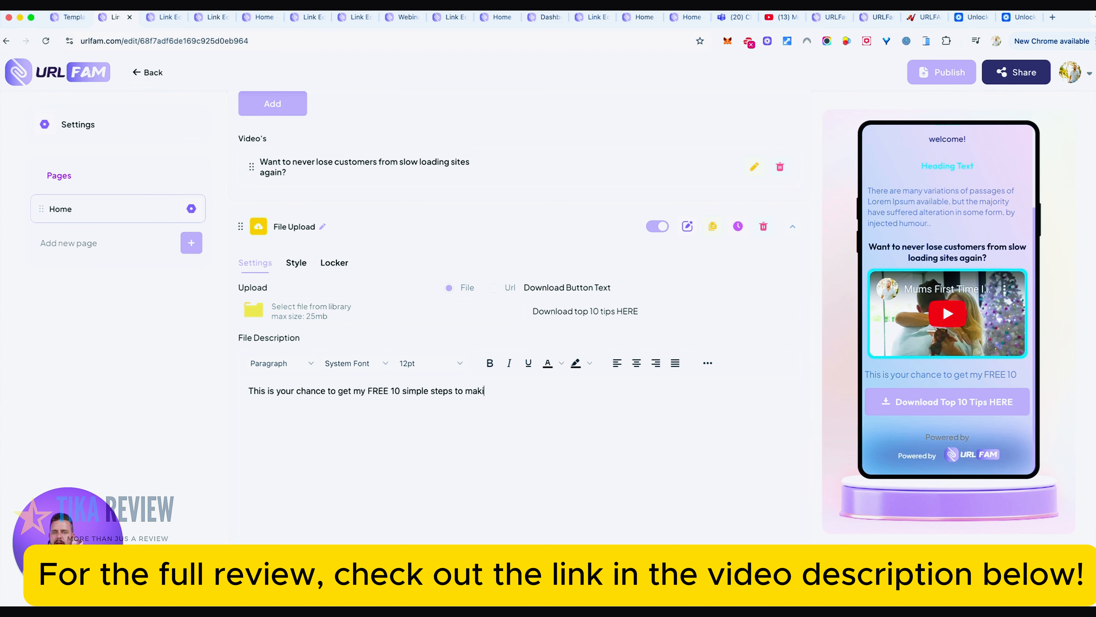
pyautogui.write('gn your website faste')
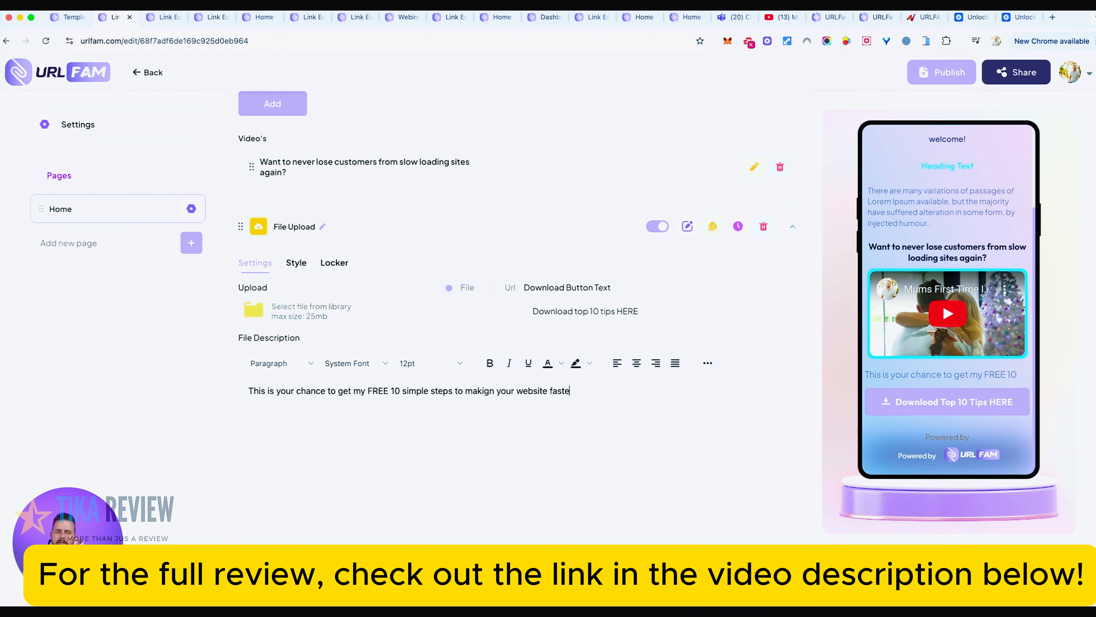
pyautogui.write('r')
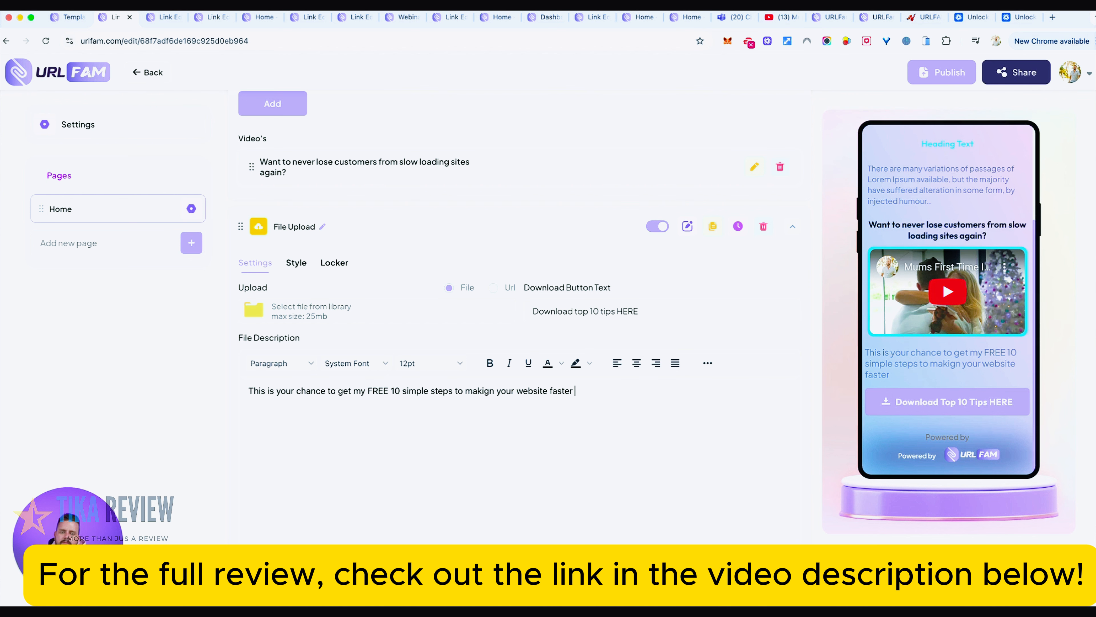
pyautogui.write('... you need to a')
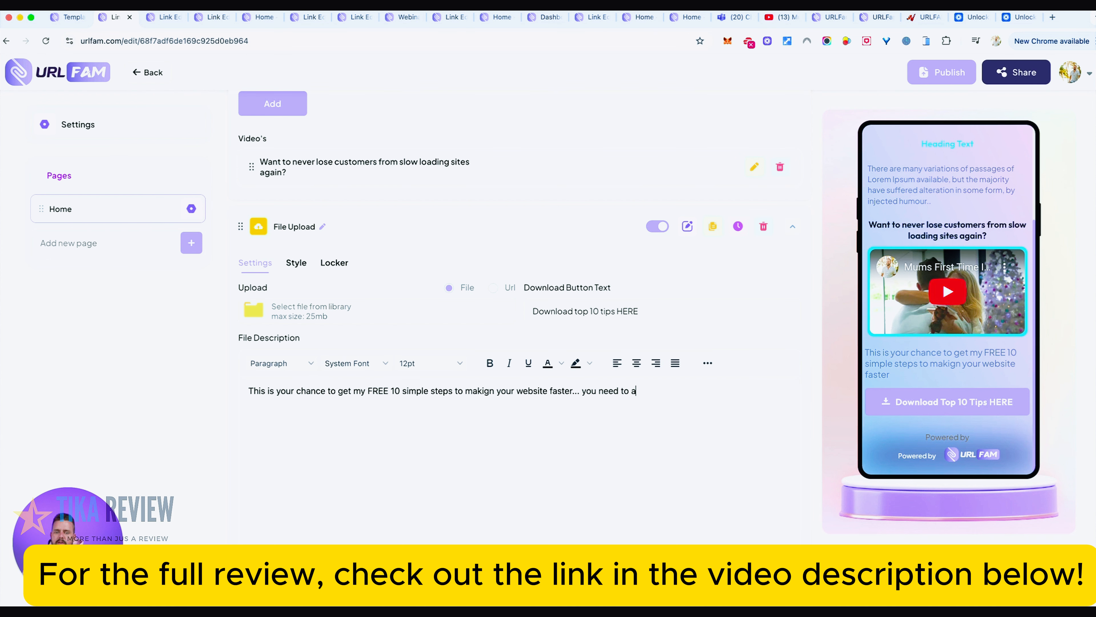
pyautogui.write("ct now though as it's o")
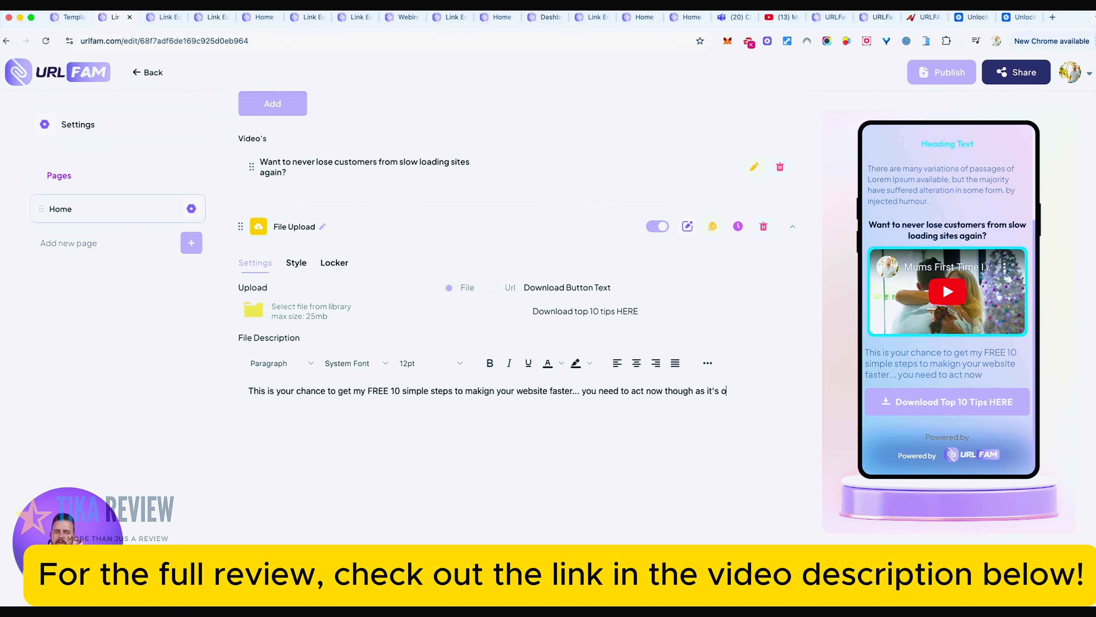
pyautogui.write('nly for 100 us')
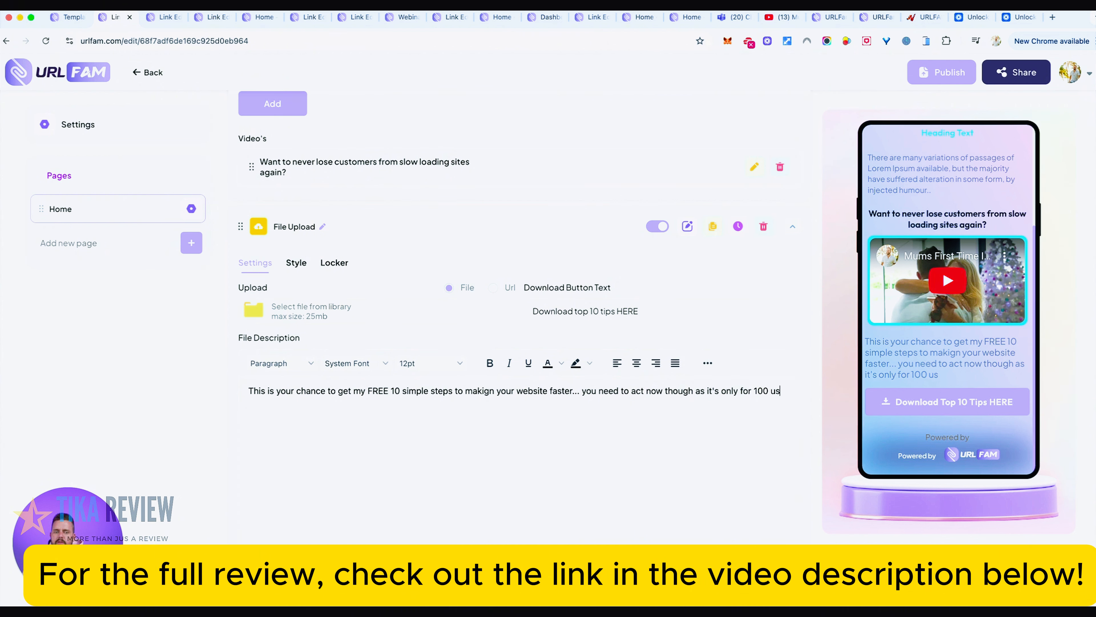
pyautogui.write('ers.')
# - Centre the whole file description text and make it bold
pyautogui.moveTo(274, 403); pyautogui.dragTo(234, 396)
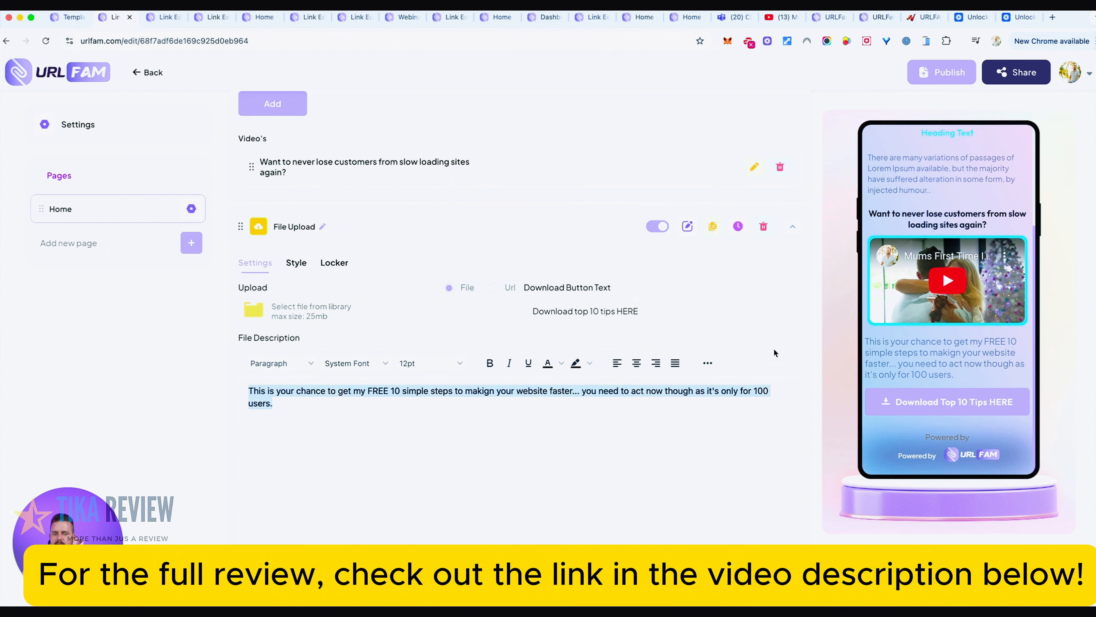
pyautogui.click(641, 367)
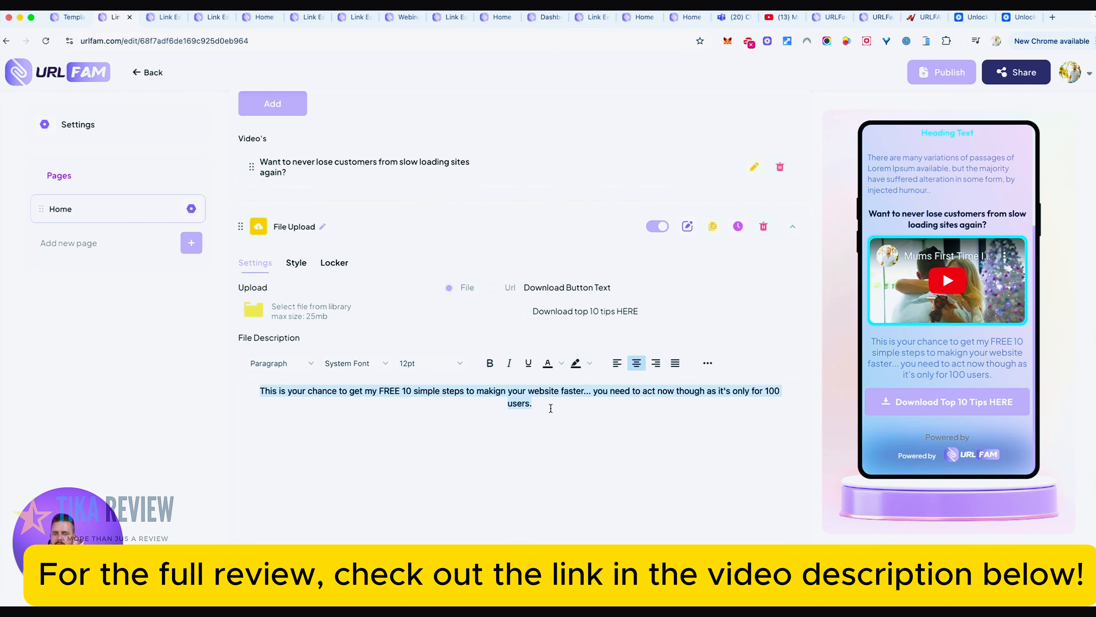
pyautogui.doubleClick(364, 406)
pyautogui.moveTo(365, 406); pyautogui.dragTo(259, 390)
pyautogui.press('super+b')
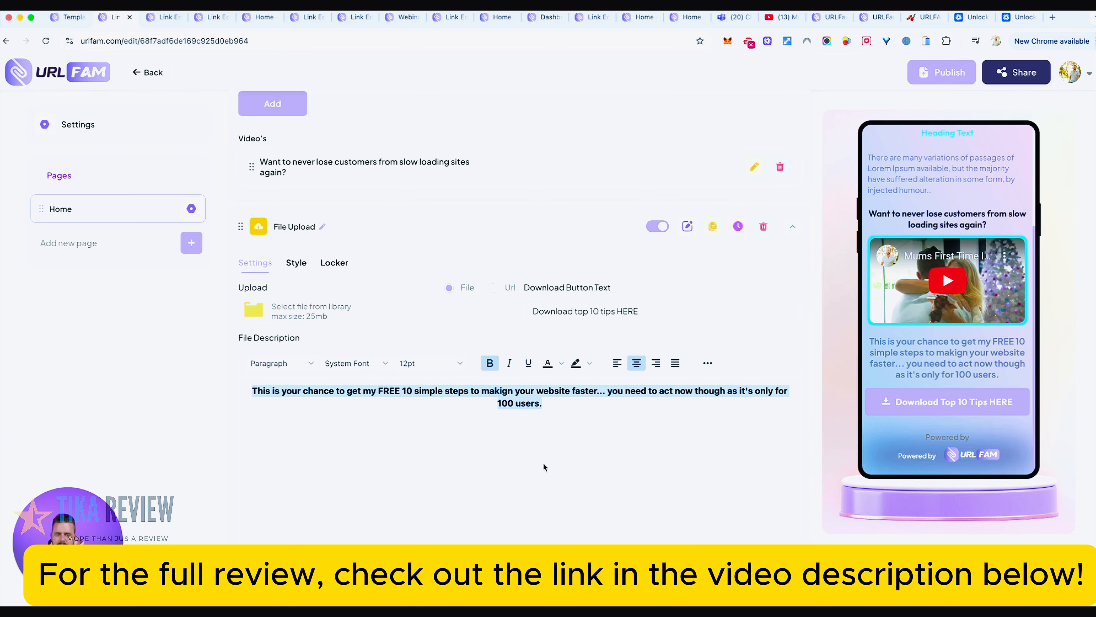
pyautogui.click(538, 452)
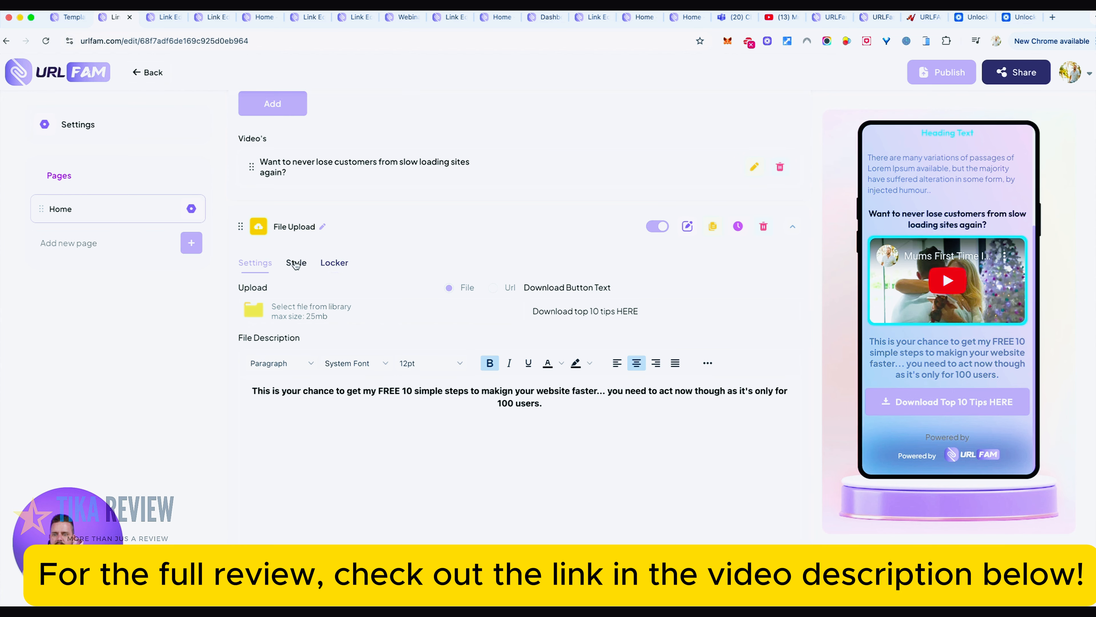
# - Activate the File Upload element's locker with the OPT-IN Form unlock type and look over its autoresponder options
pyautogui.click(326, 265)
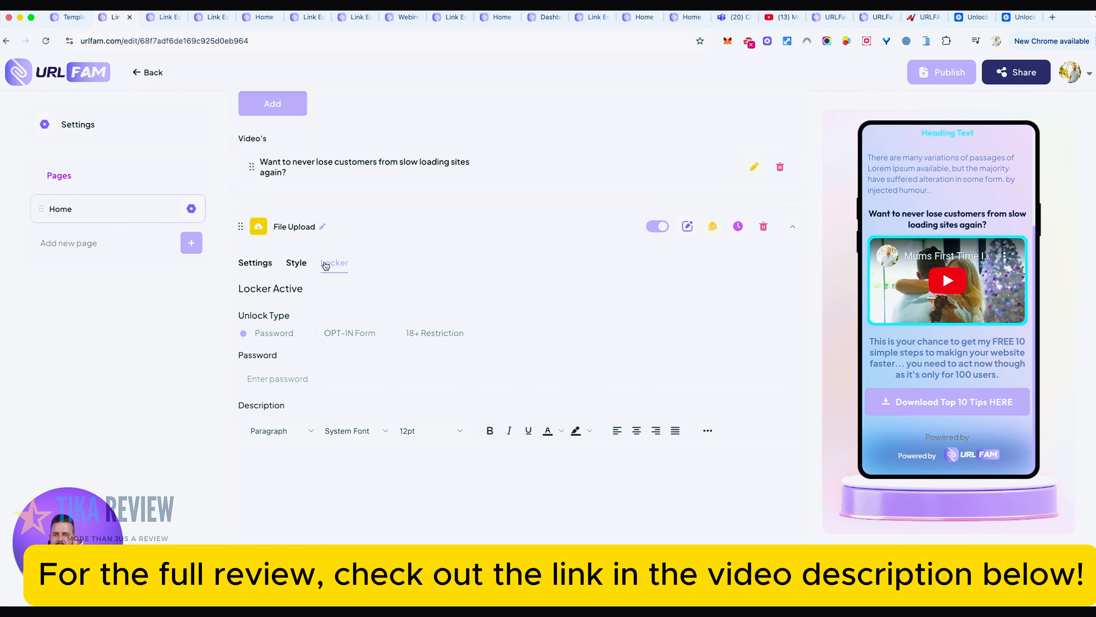
pyautogui.click(318, 288)
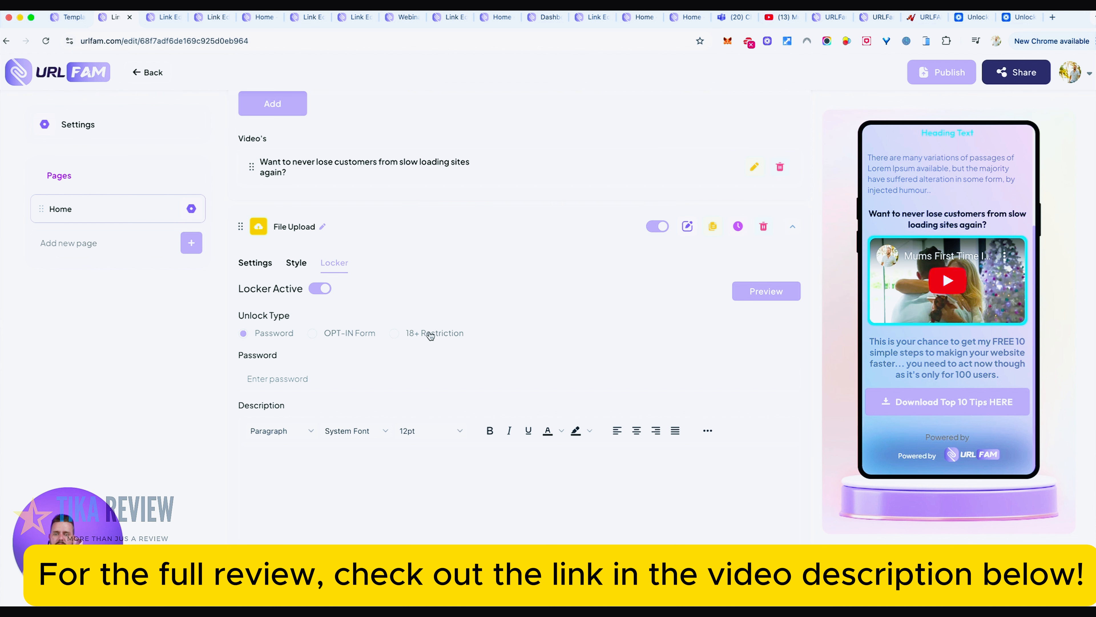
pyautogui.click(314, 333)
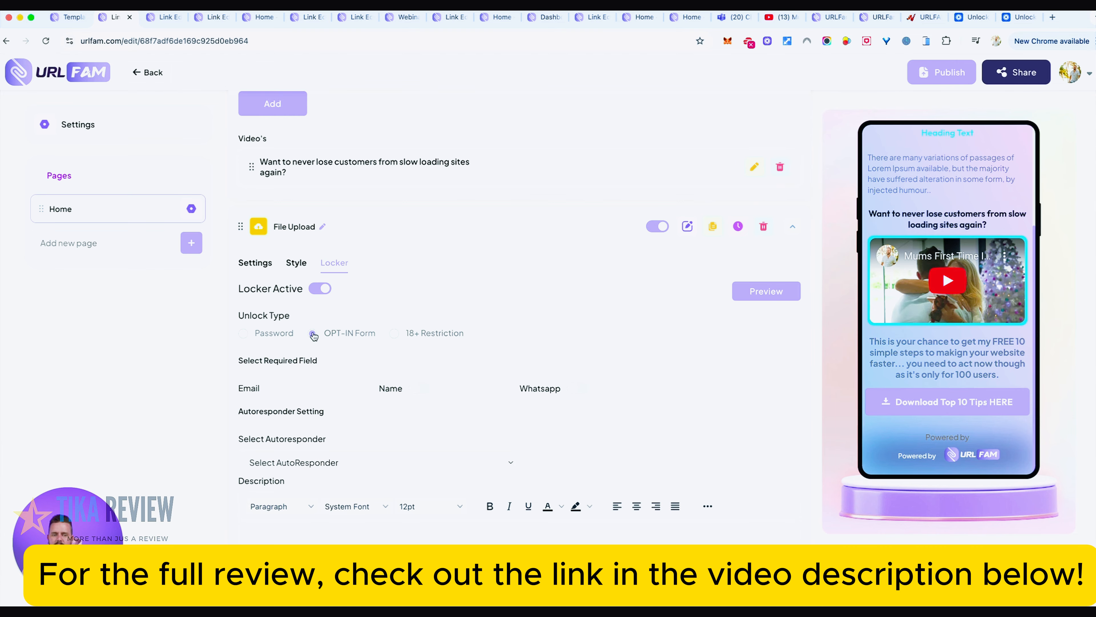
pyautogui.scroll(-3, 365, 354)
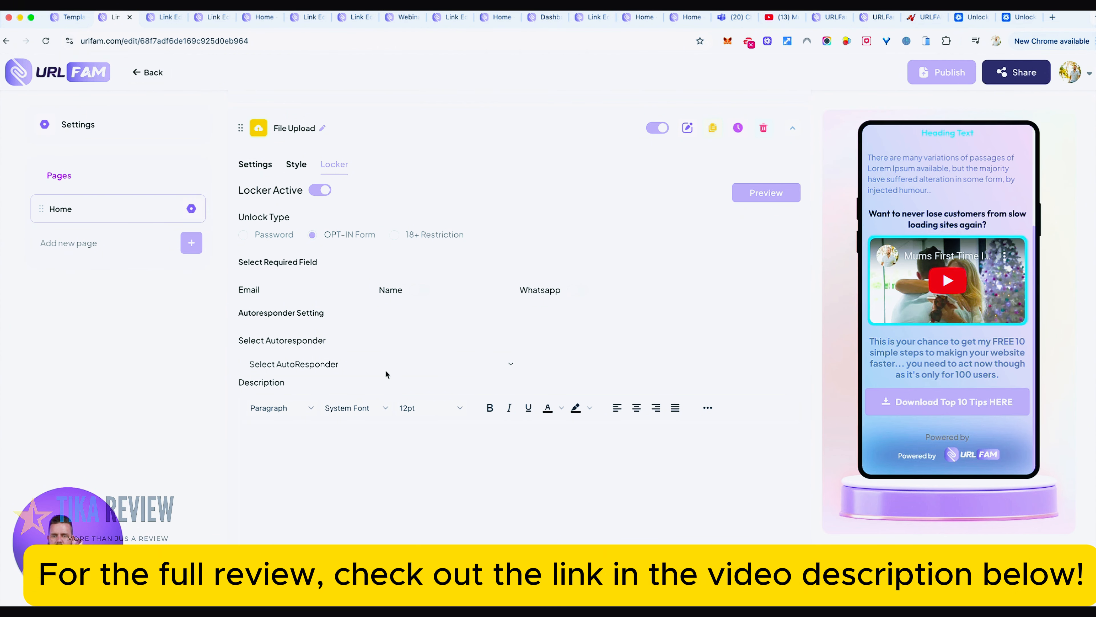
pyautogui.click(429, 363)
pyautogui.click(609, 315)
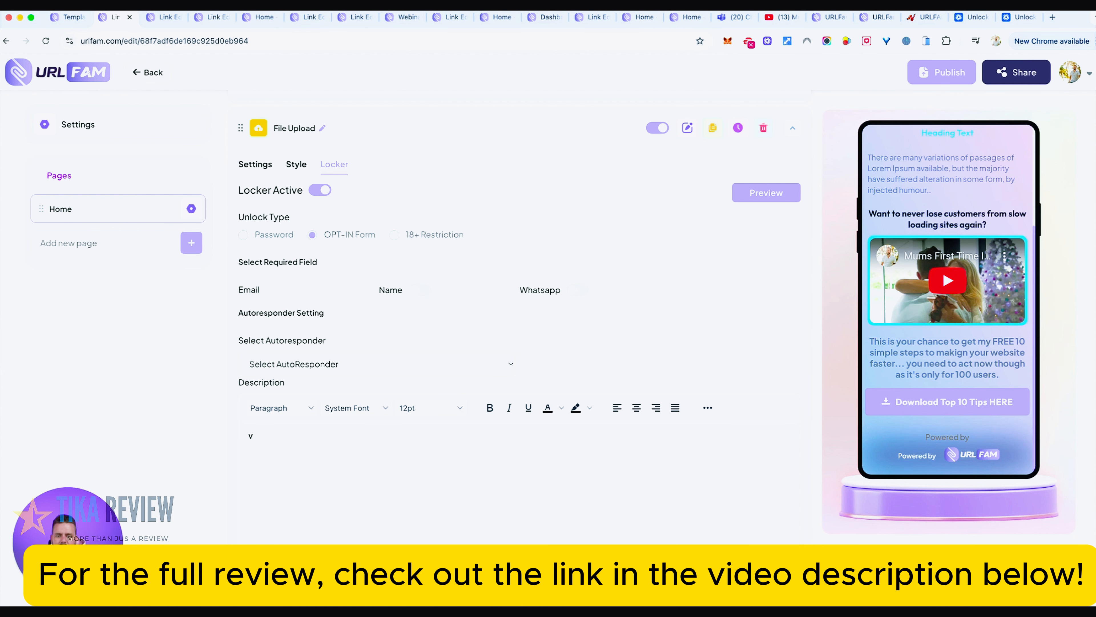
pyautogui.press('BackSpace')
pyautogui.scroll(-2, 431, 337)
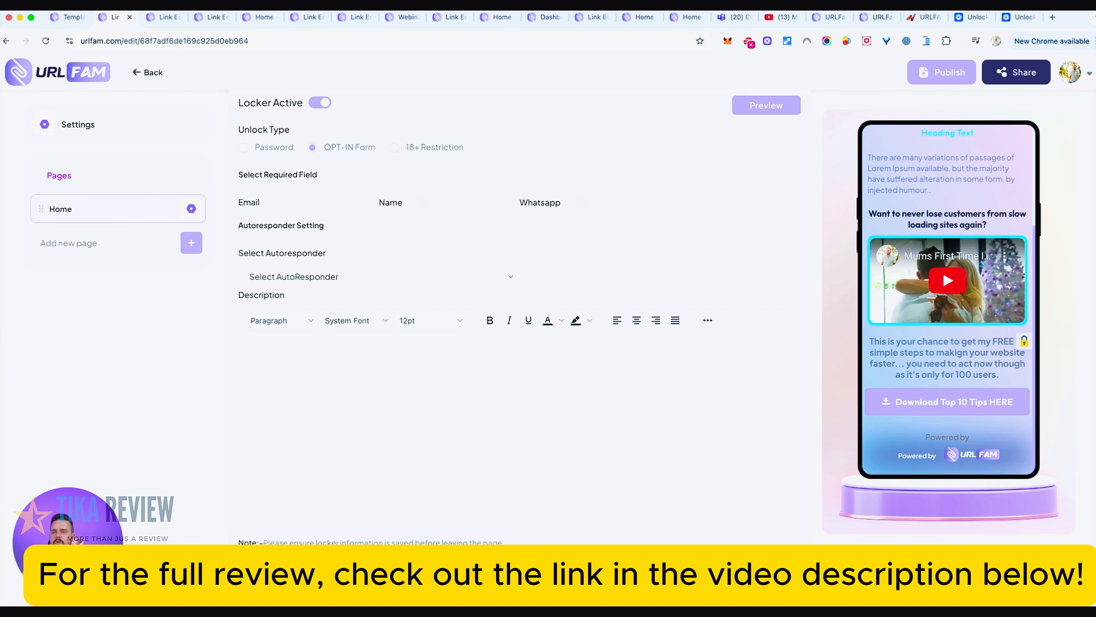
# - Open the Lead's Data analytics and examine the link name and source element recorded for each lead
pyautogui.click(72, 20)
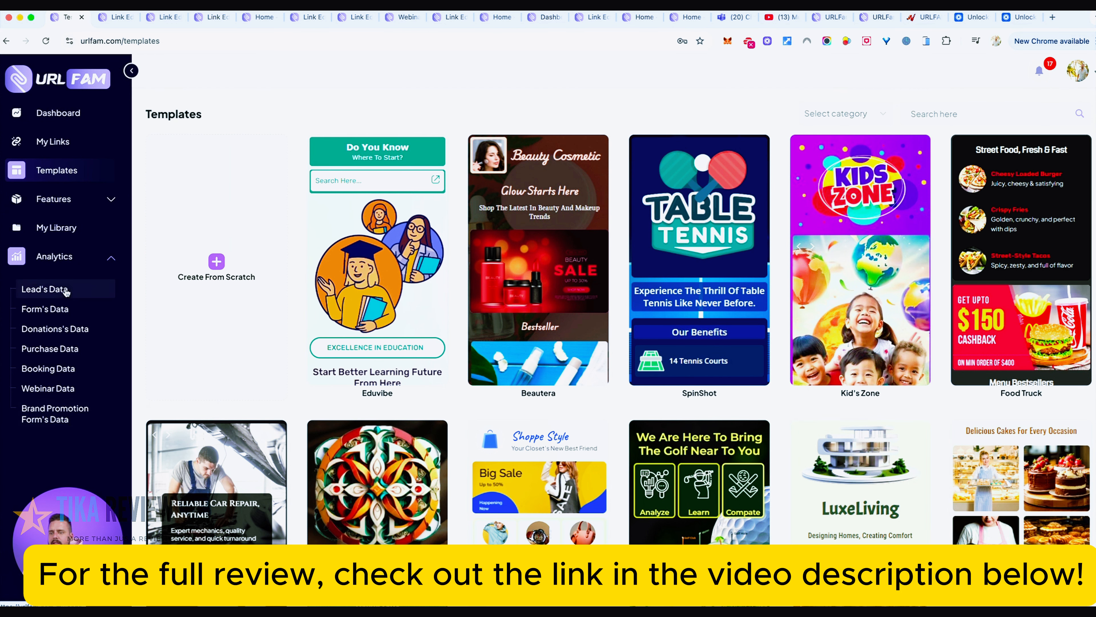
pyautogui.click(76, 259)
pyautogui.click(76, 259)
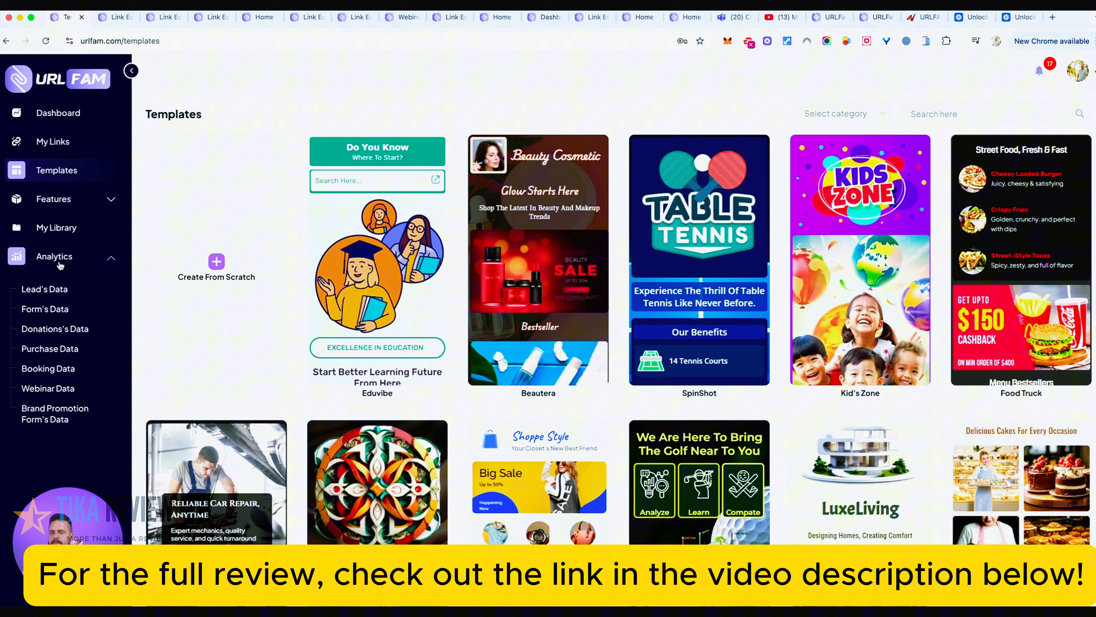
pyautogui.click(58, 294)
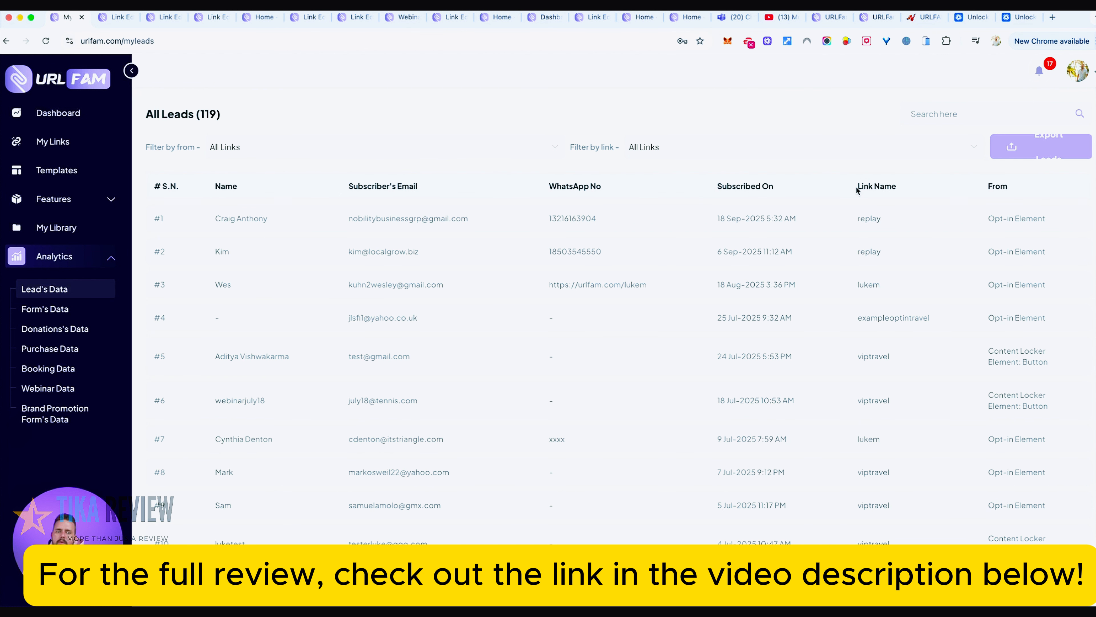
pyautogui.moveTo(857, 190); pyautogui.dragTo(903, 190)
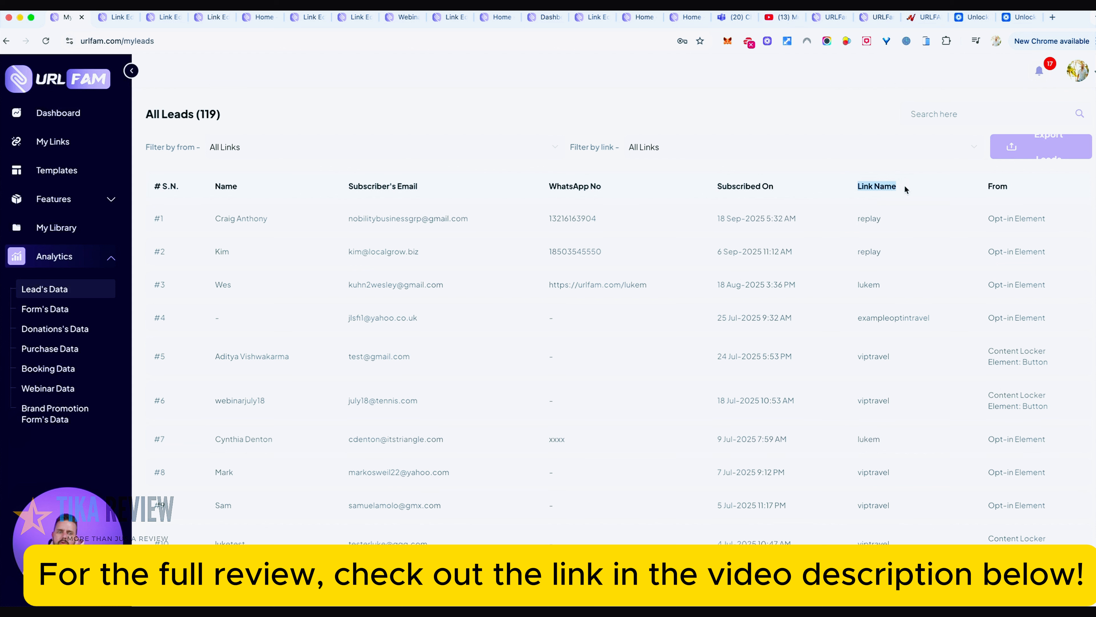
pyautogui.moveTo(994, 218); pyautogui.dragTo(1026, 219)
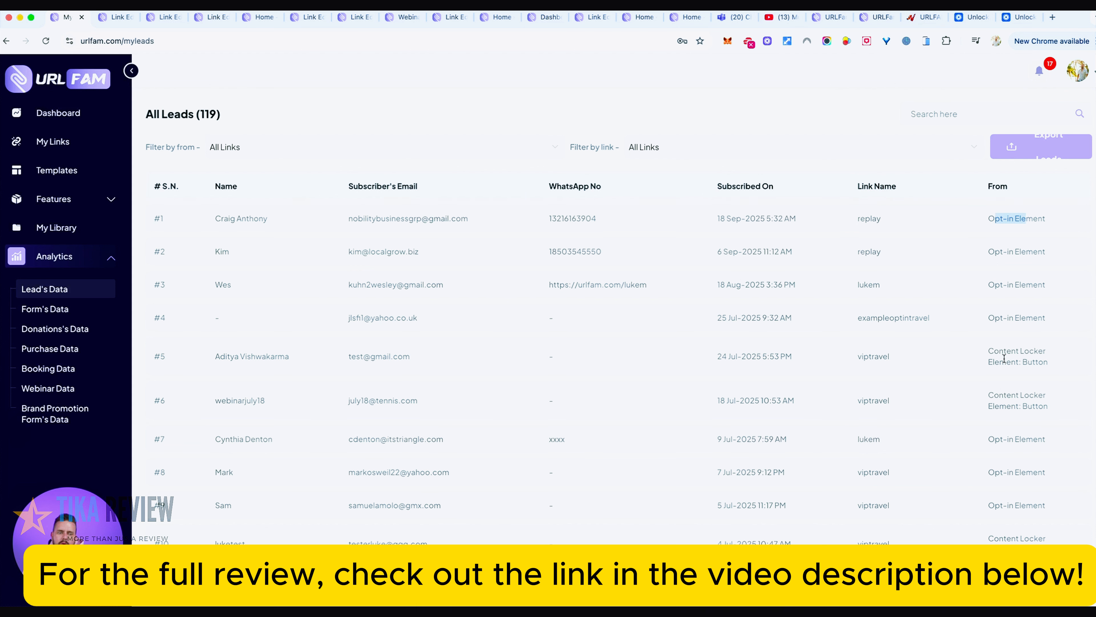
pyautogui.moveTo(993, 362); pyautogui.dragTo(1050, 362)
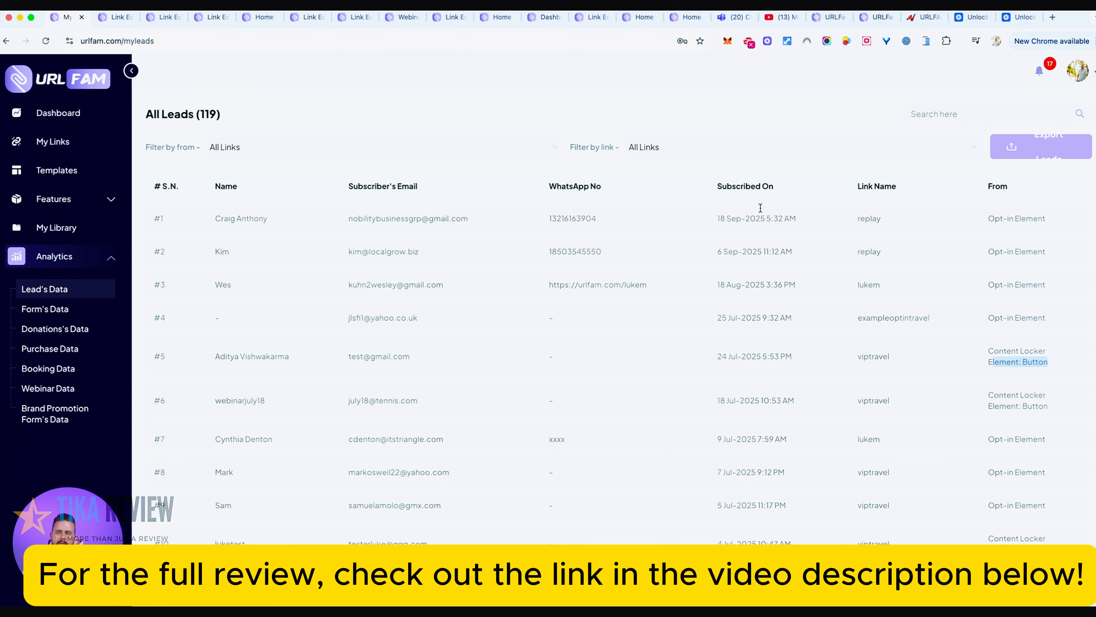
# - Return to the Test33 link editor and set the primary color in its appearance settings to black, #000000
pyautogui.click(112, 19)
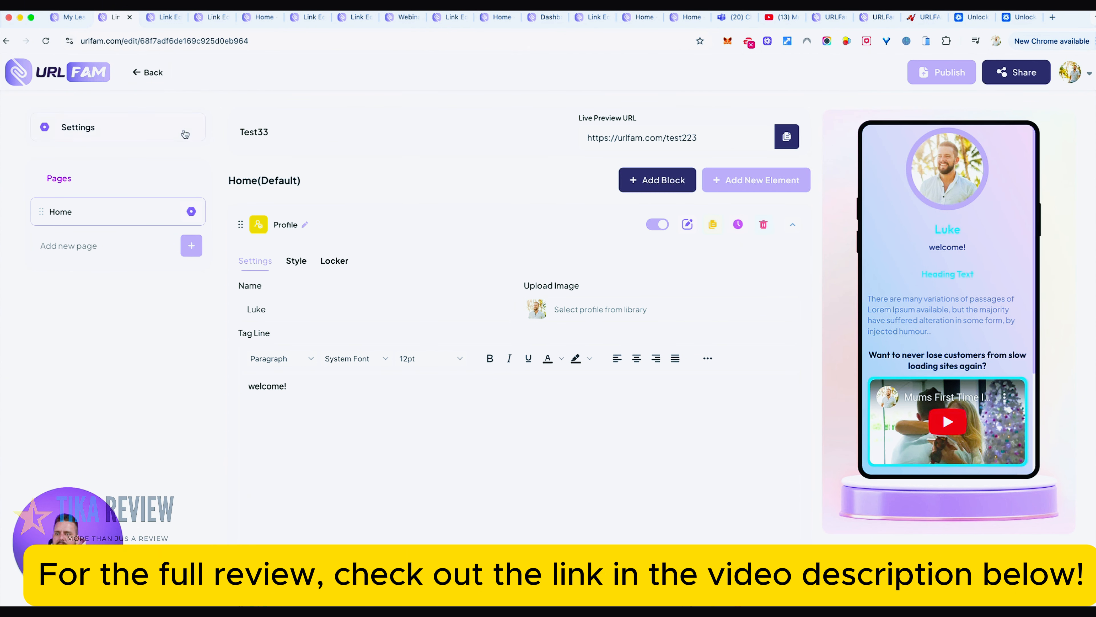
pyautogui.click(140, 132)
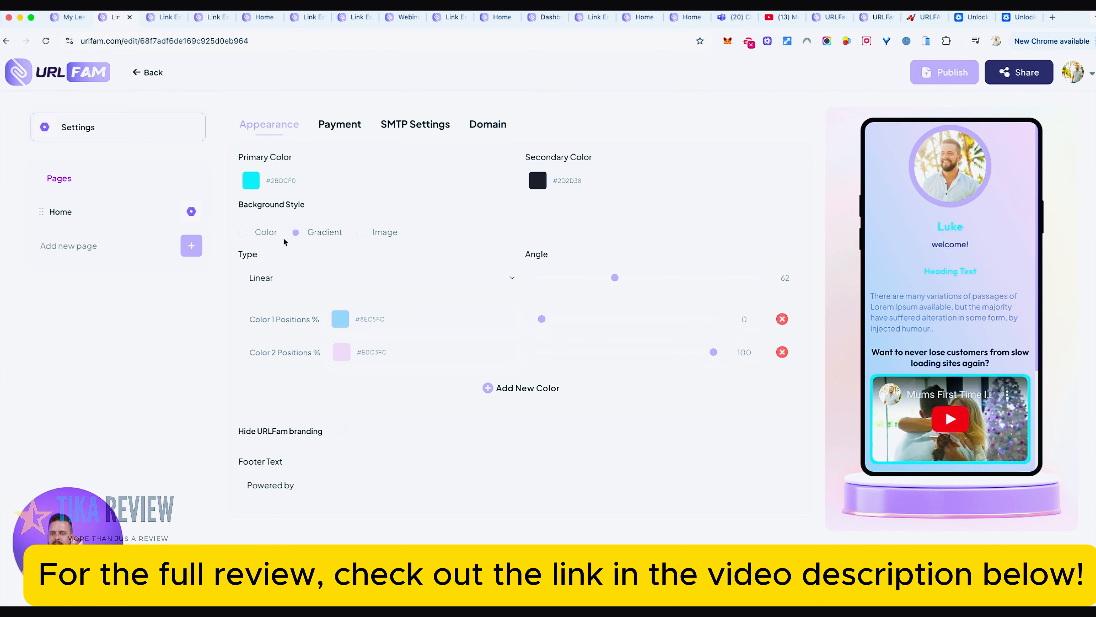
pyautogui.click(251, 181)
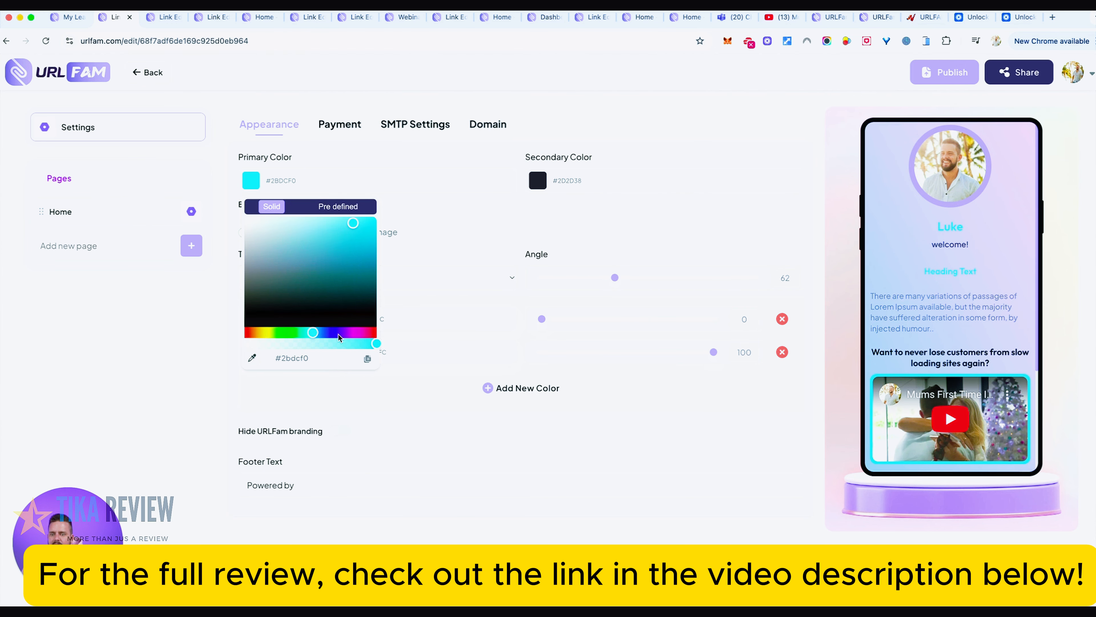
pyautogui.moveTo(329, 291); pyautogui.dragTo(179, 350)
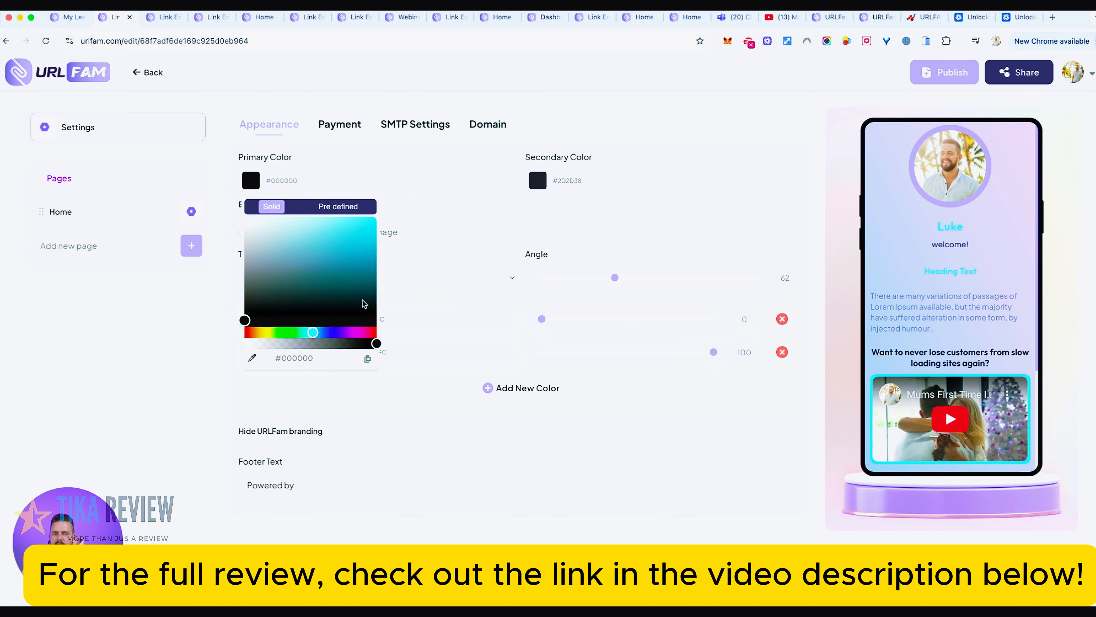
pyautogui.click(448, 227)
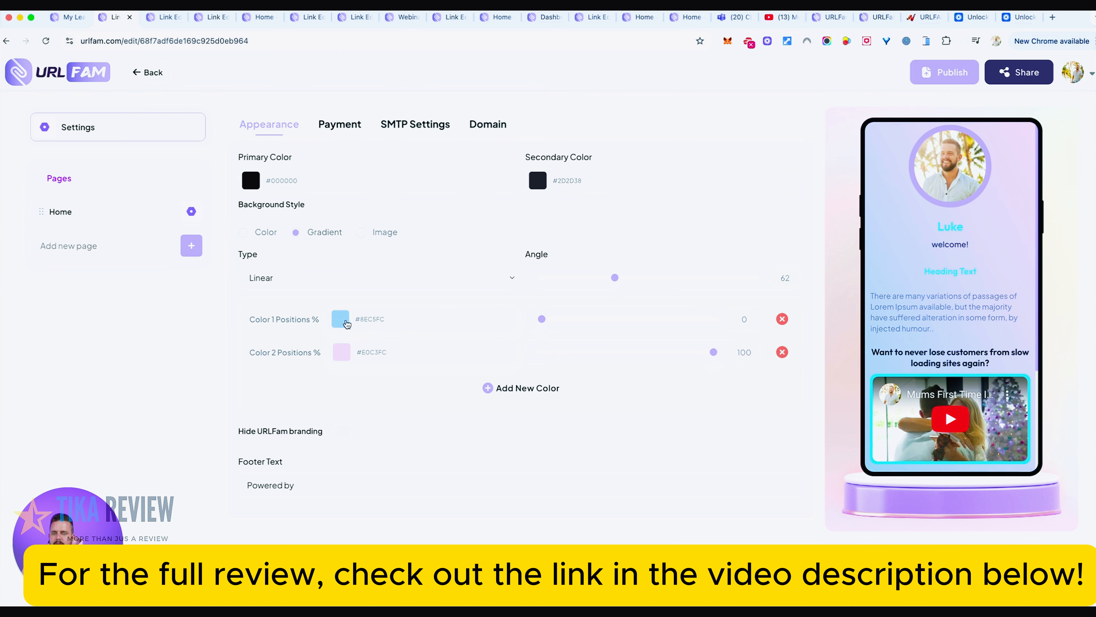
# - Switch the background style to Image and search the royalty-free Unsplash images for "minamalist background"
pyautogui.click(361, 233)
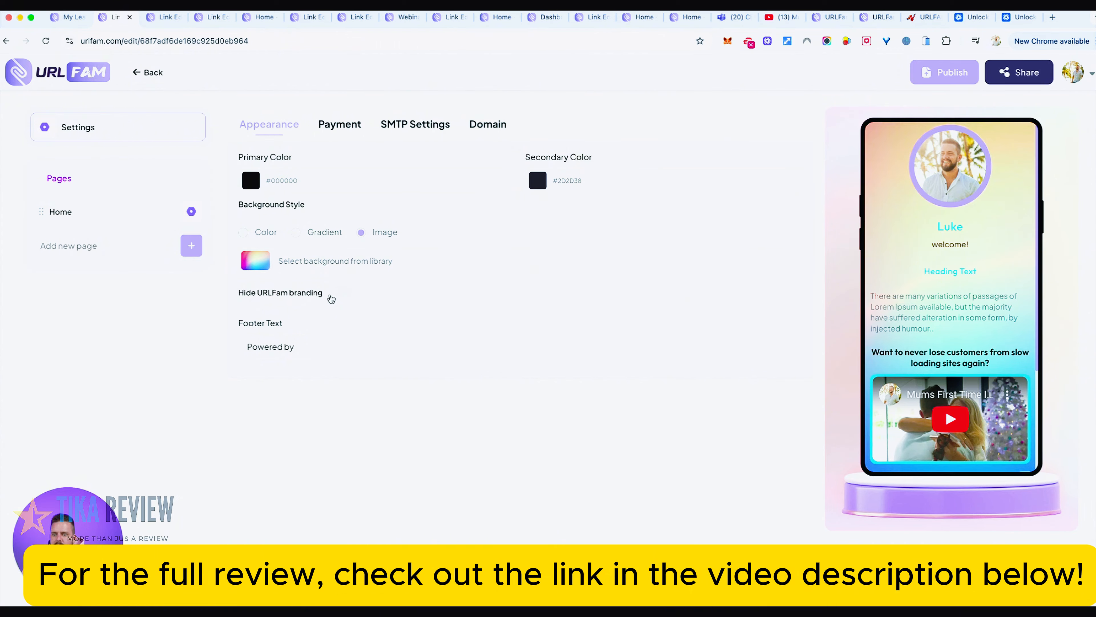
pyautogui.click(353, 264)
pyautogui.click(448, 195)
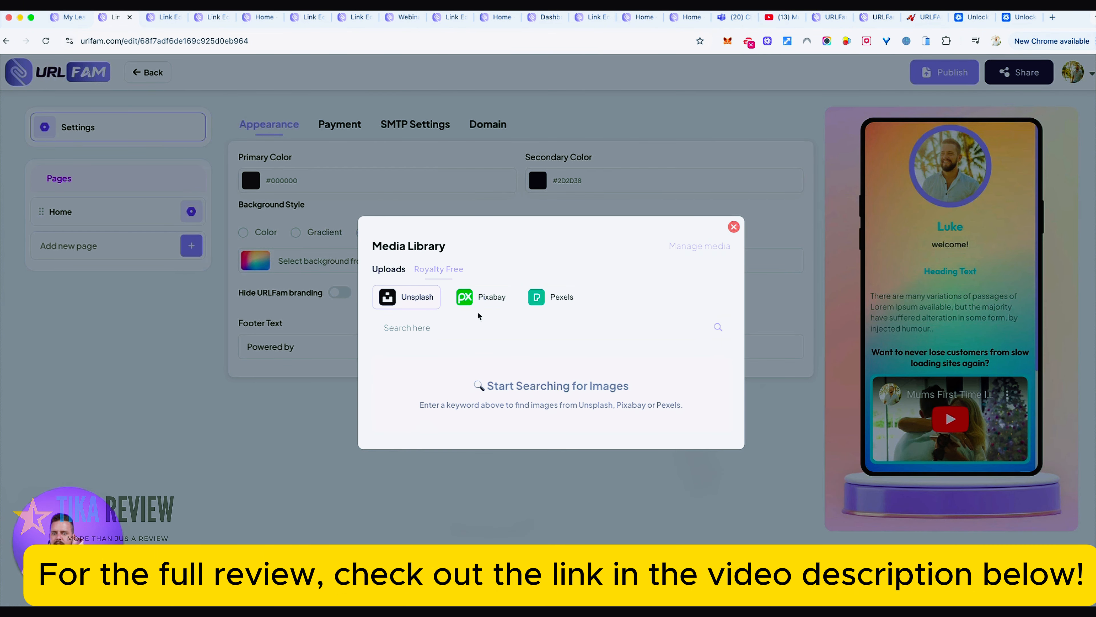
pyautogui.click(450, 331)
pyautogui.write('modern minamalist')
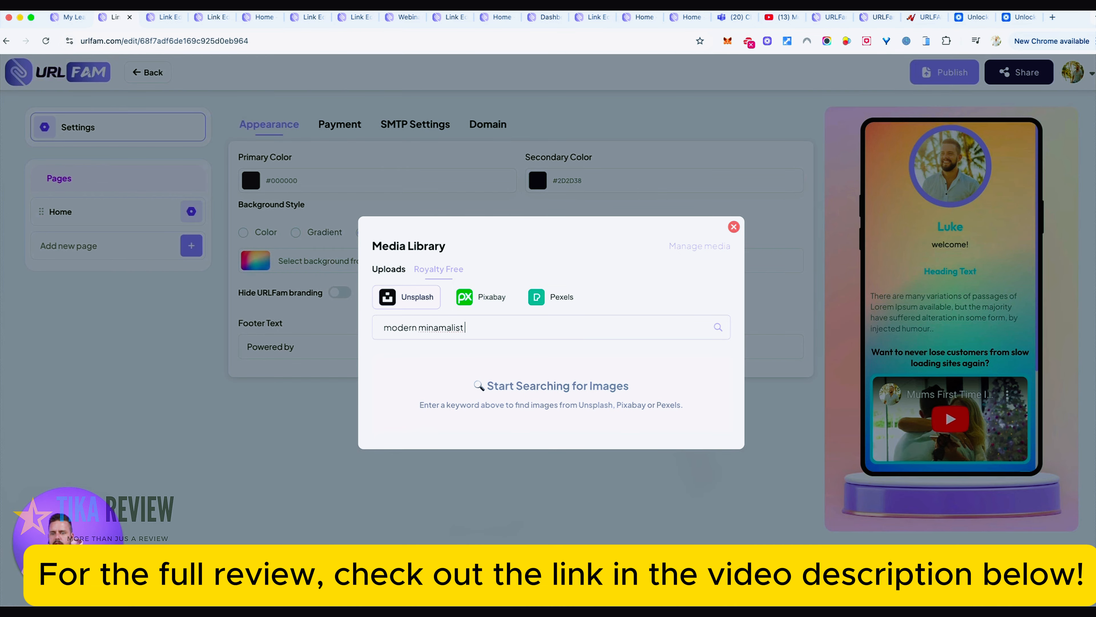
pyautogui.press('super+a')
pyautogui.write('minamalist background')
pyautogui.press('Return')
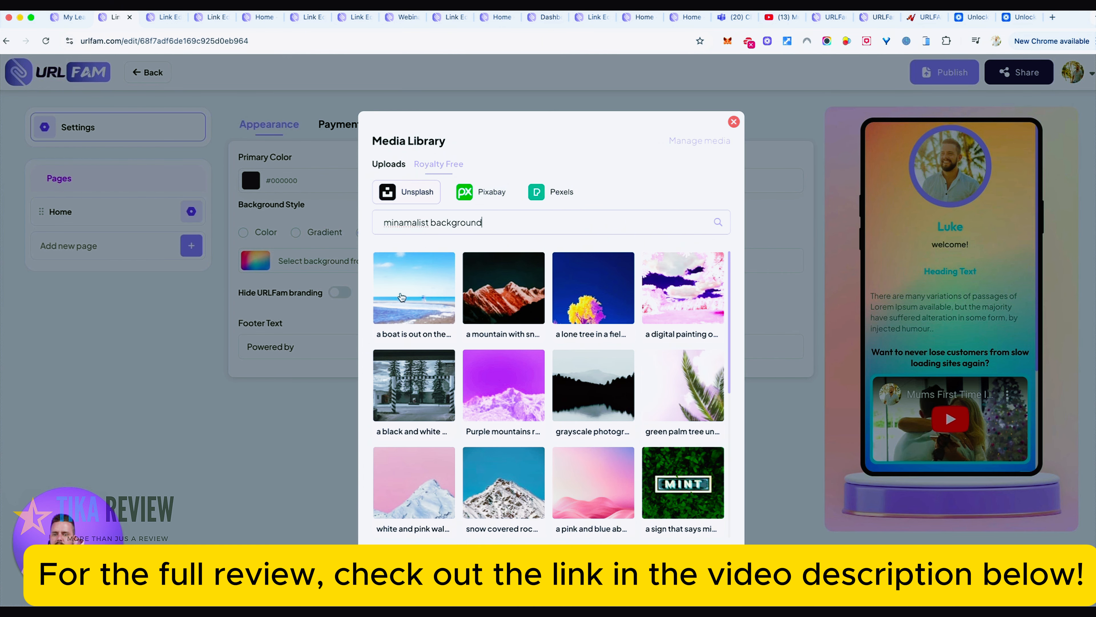
# - Use the grayscale photograph of the forested lake, uncropped, as the page background and check it along the whole phone preview
pyautogui.click(599, 376)
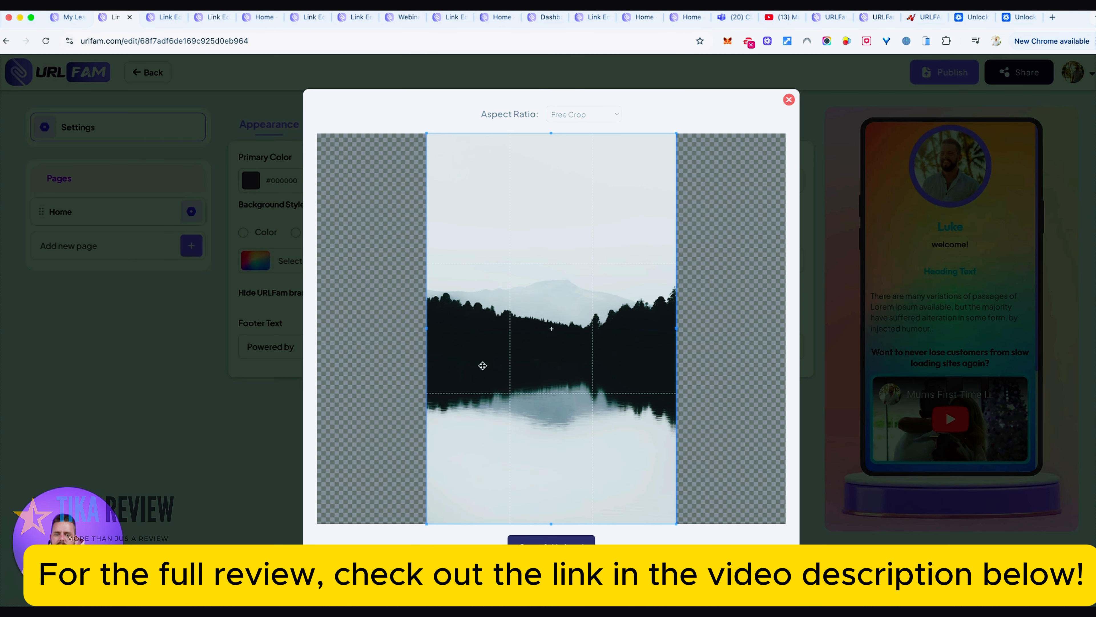
pyautogui.click(555, 539)
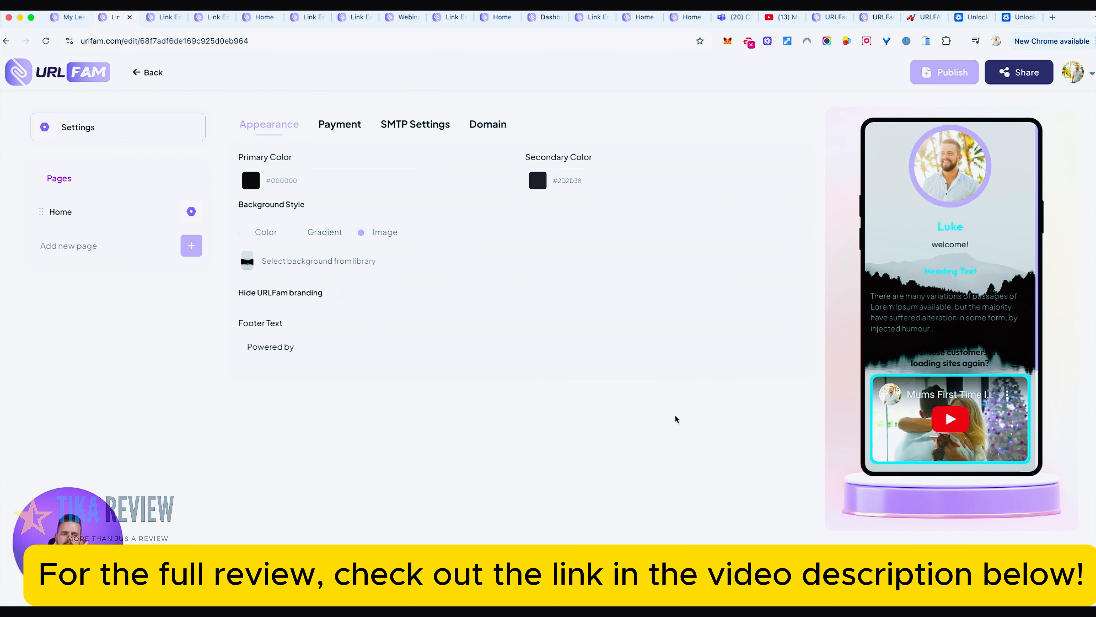
pyautogui.scroll(-5, 974, 321)
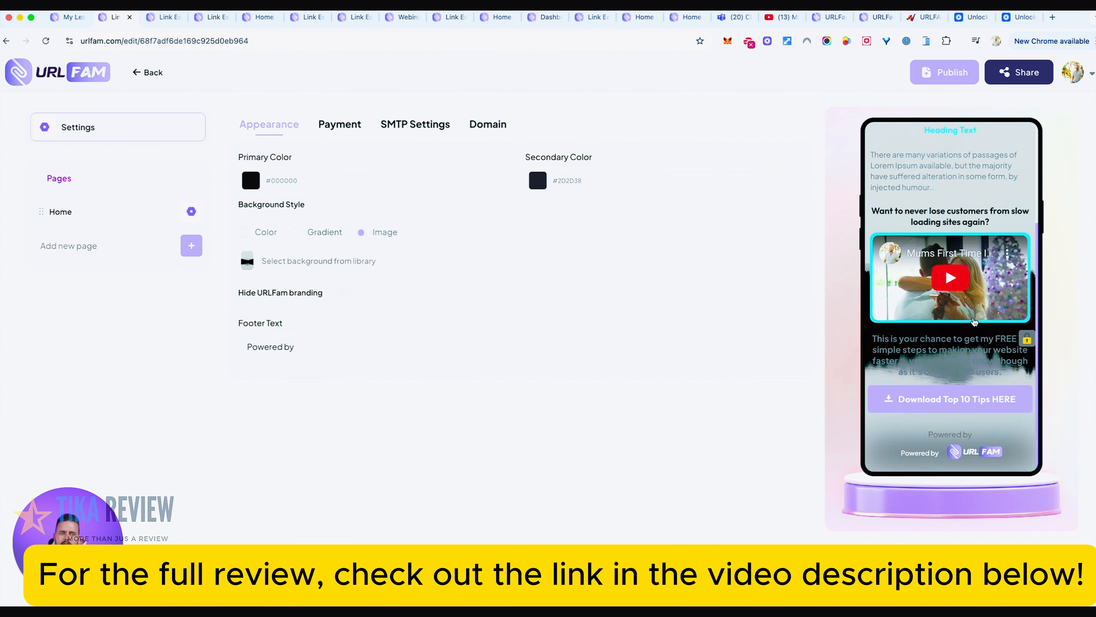
pyautogui.scroll(3, 975, 320)
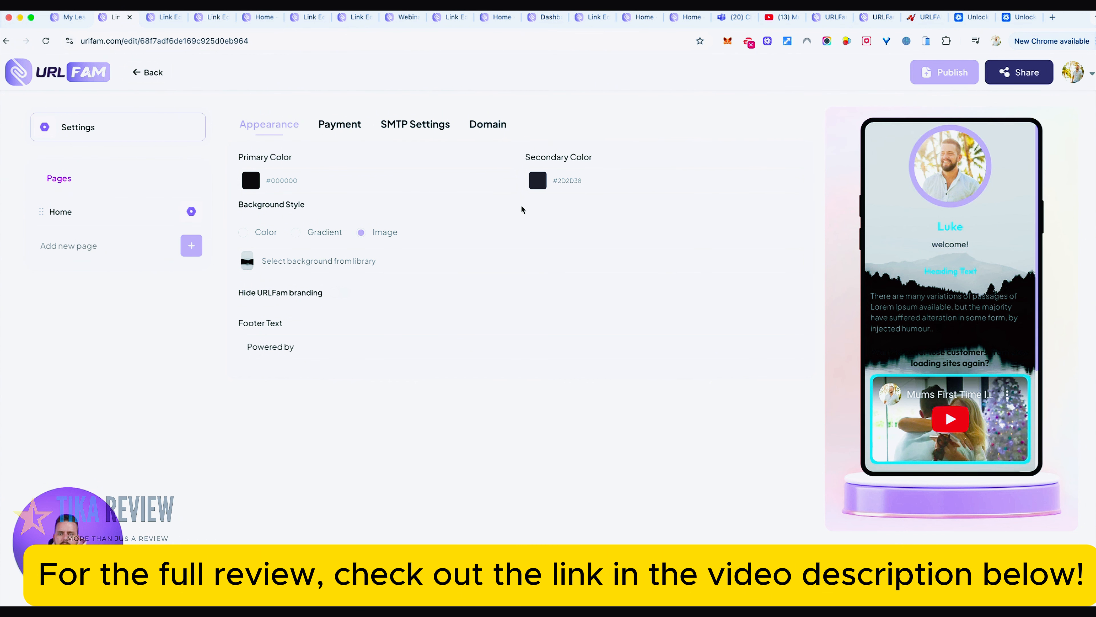
# - Set both the primary and the secondary color to white, #FFFFFF
pyautogui.click(274, 187)
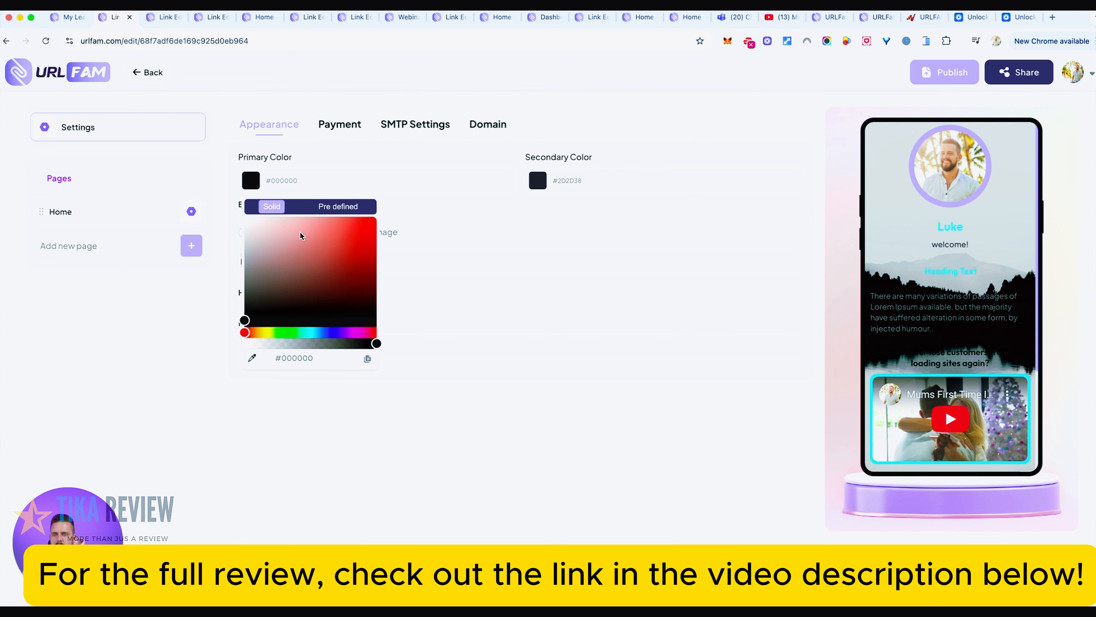
pyautogui.moveTo(302, 301); pyautogui.dragTo(245, 217)
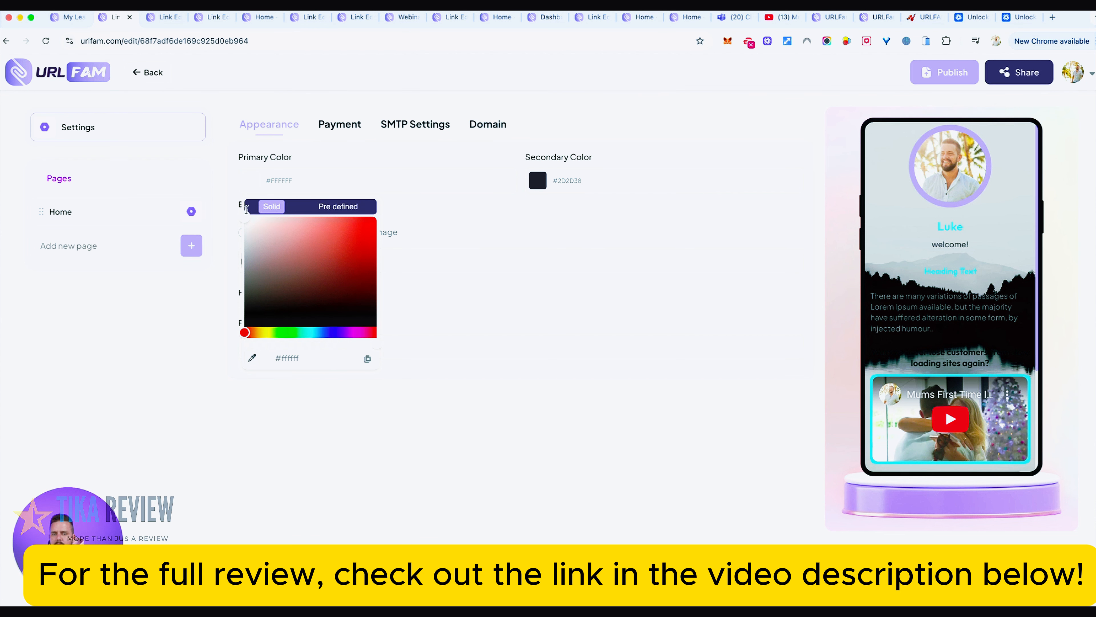
pyautogui.click(516, 221)
pyautogui.click(562, 187)
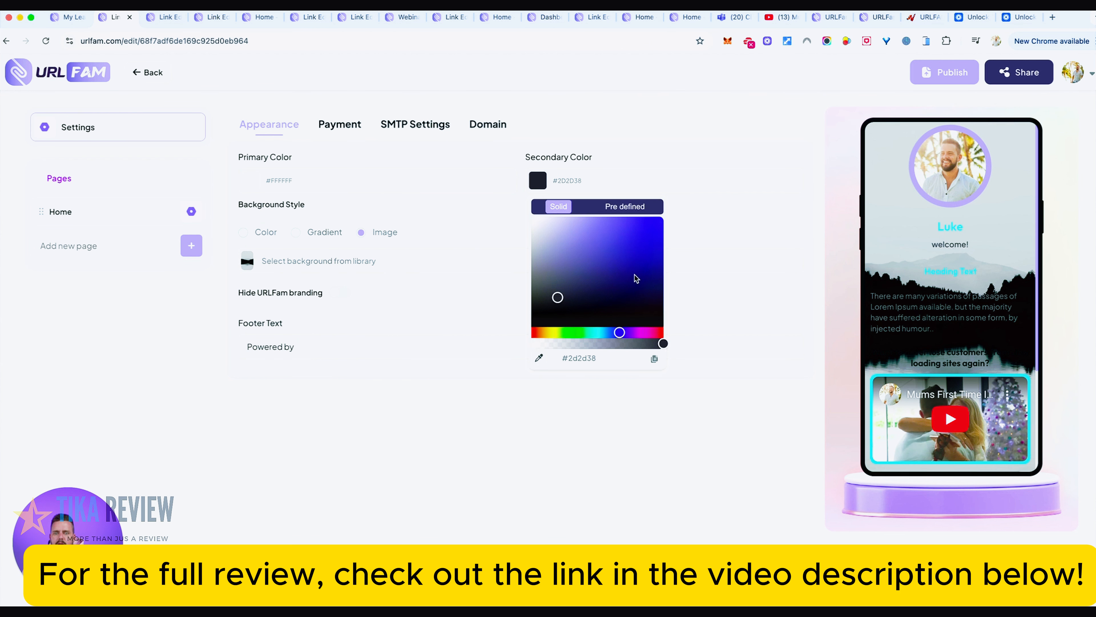
pyautogui.moveTo(619, 285); pyautogui.dragTo(470, 198)
pyautogui.click(497, 217)
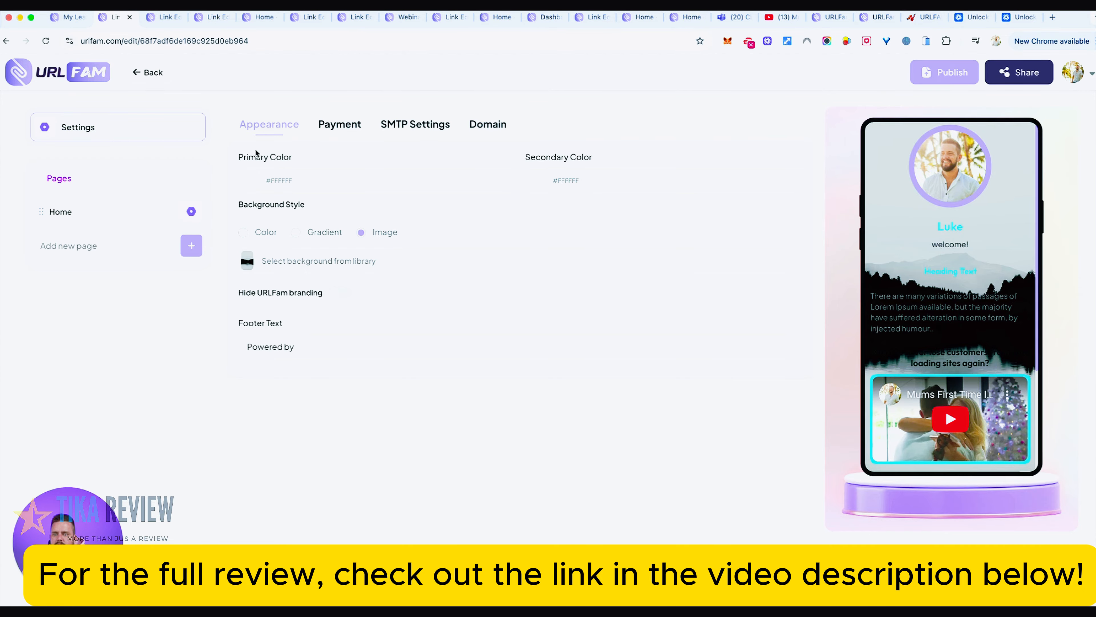
# - Switch the background style to Gradient
pyautogui.click(296, 232)
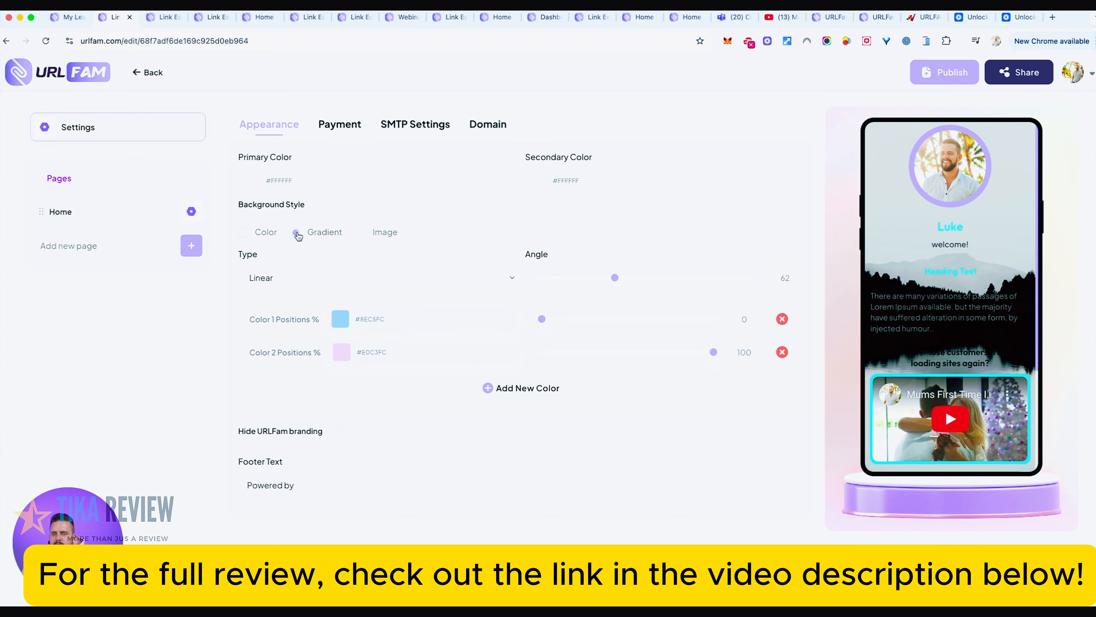